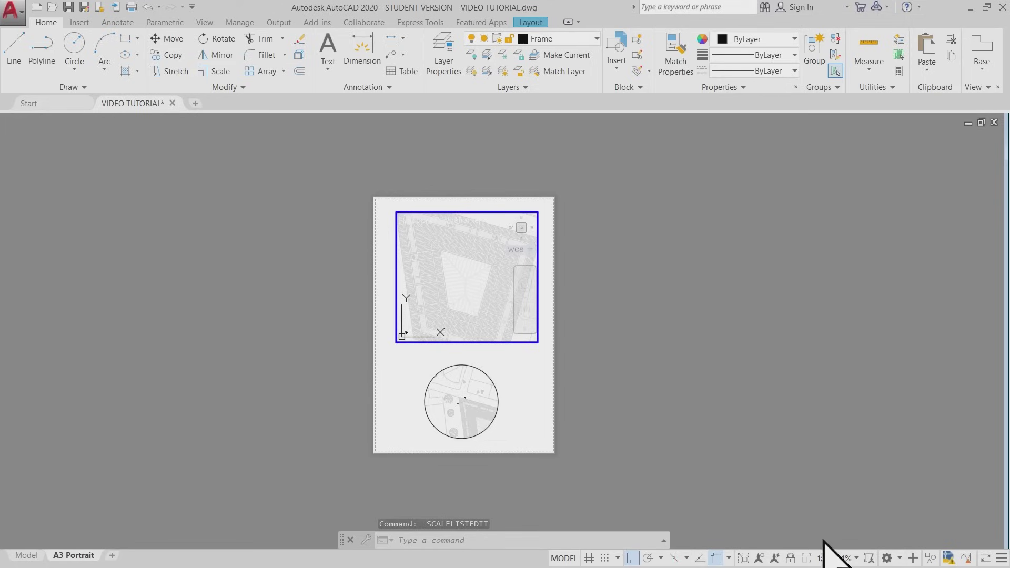
Set the rectangular viewport's scale to 1:200 and return to paper space.
{"action": "left_click", "coordinate": [851, 559]}
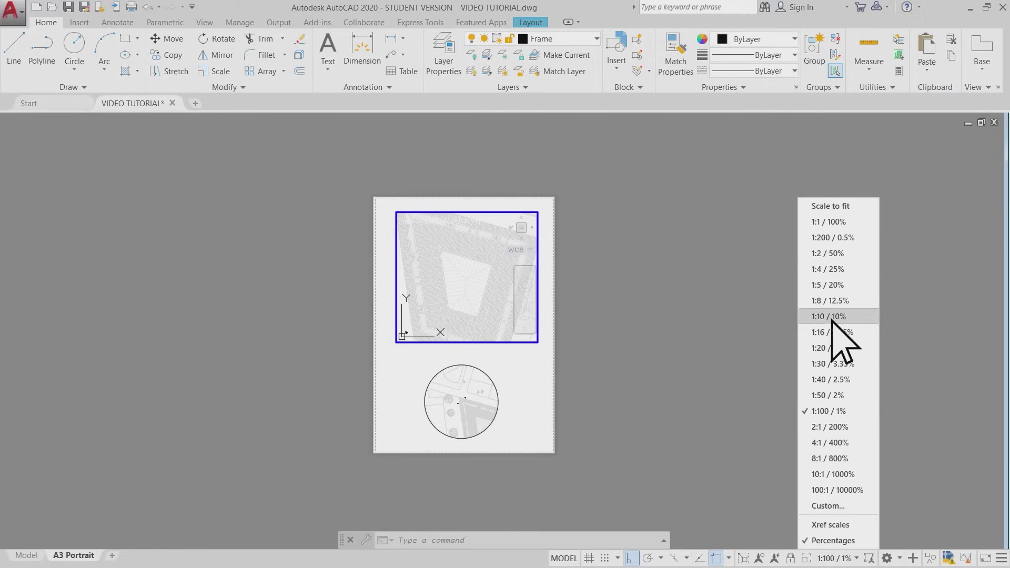
{"action": "left_click", "coordinate": [861, 240]}
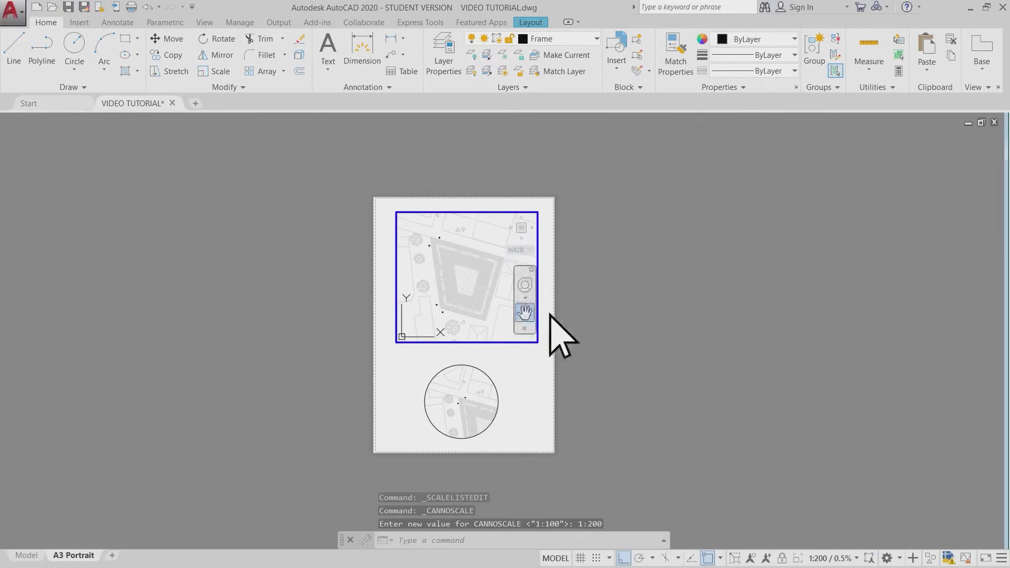
{"action": "double_click", "coordinate": [601, 290]}
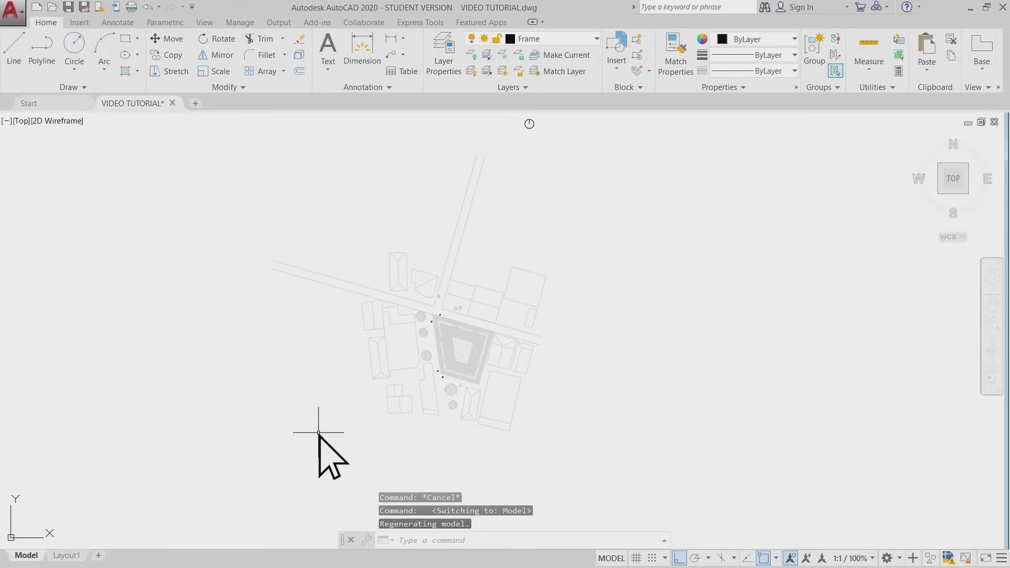
On the Layout1 sheet, erase the existing default viewport.
{"action": "left_click", "coordinate": [65, 554]}
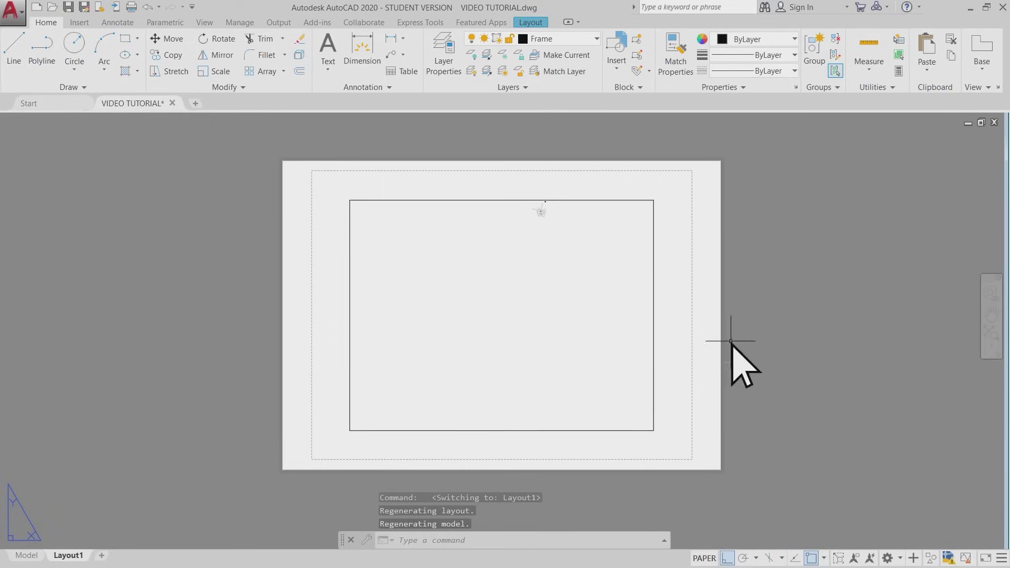
{"action": "left_click", "coordinate": [647, 201]}
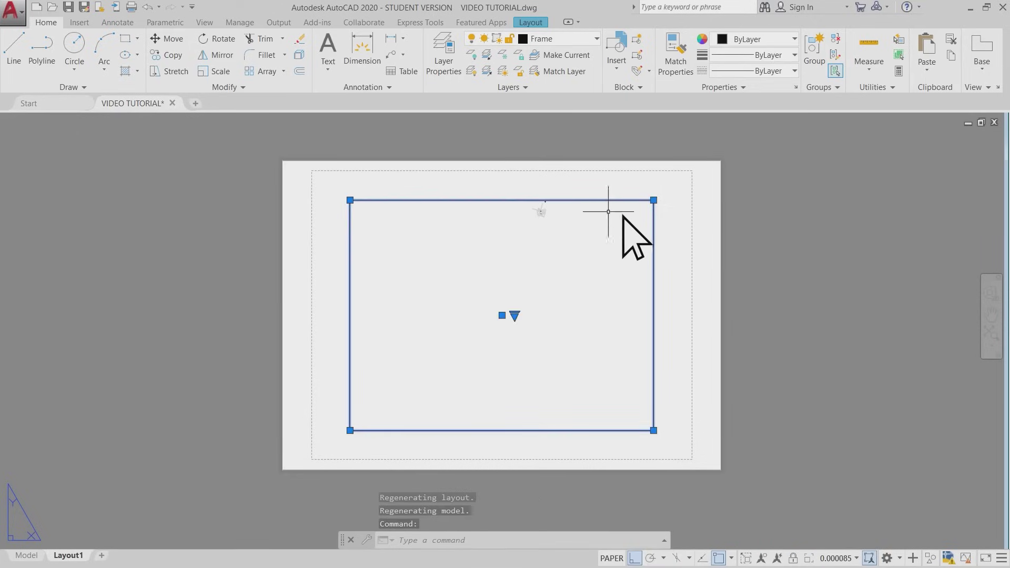
{"action": "key", "text": "Delete"}
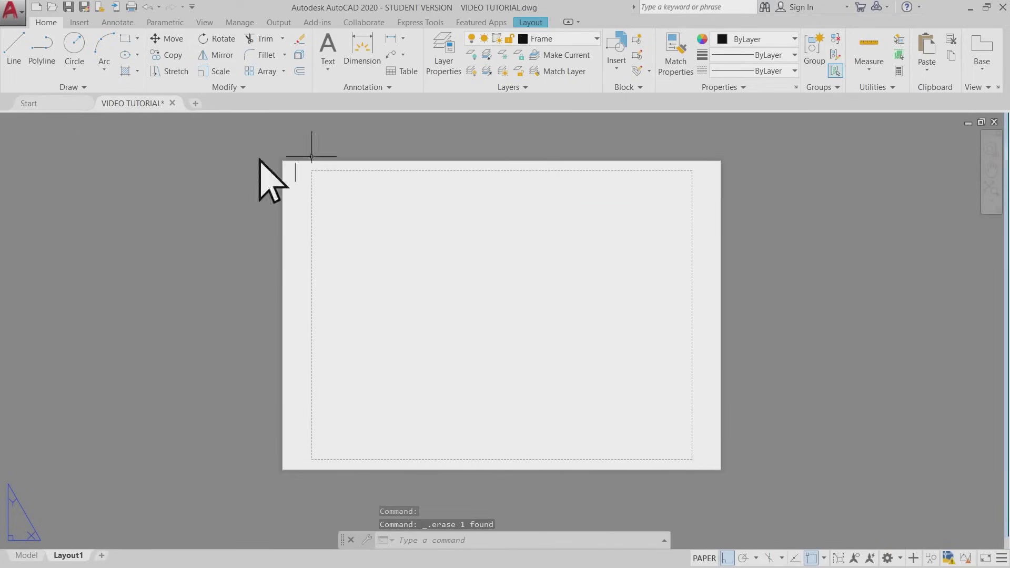
{"action": "left_click", "coordinate": [543, 28]}
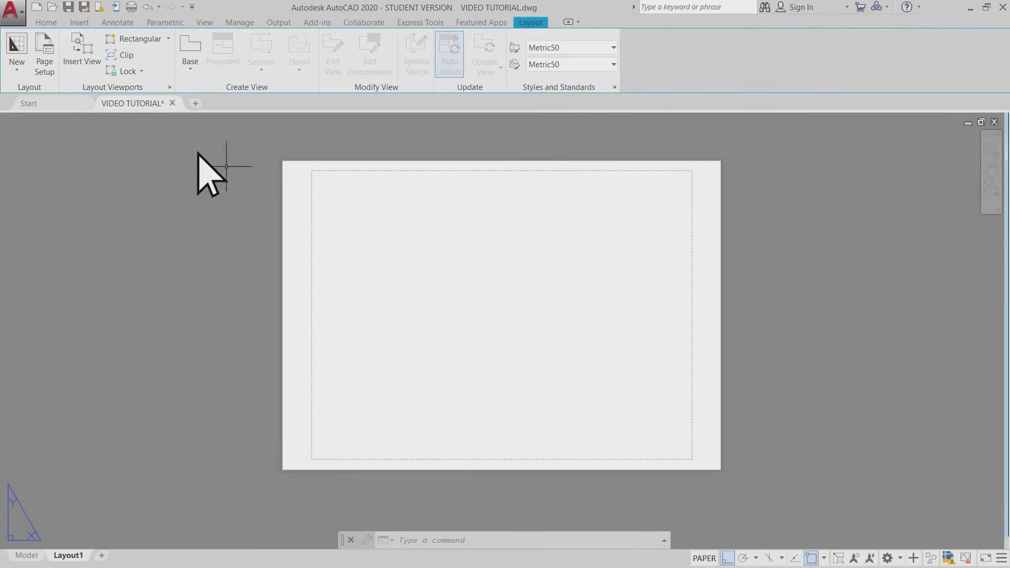
Modify Layout1's page setup to use the Adobe PDF printer, A3 paper, and plot style table None.
{"action": "left_click", "coordinate": [54, 73]}
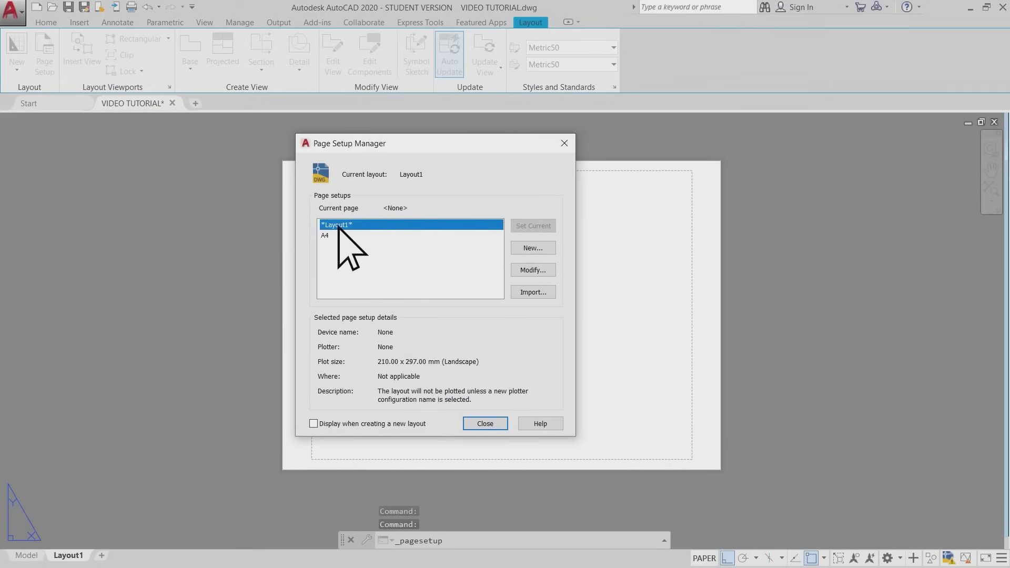
{"action": "left_click", "coordinate": [533, 270]}
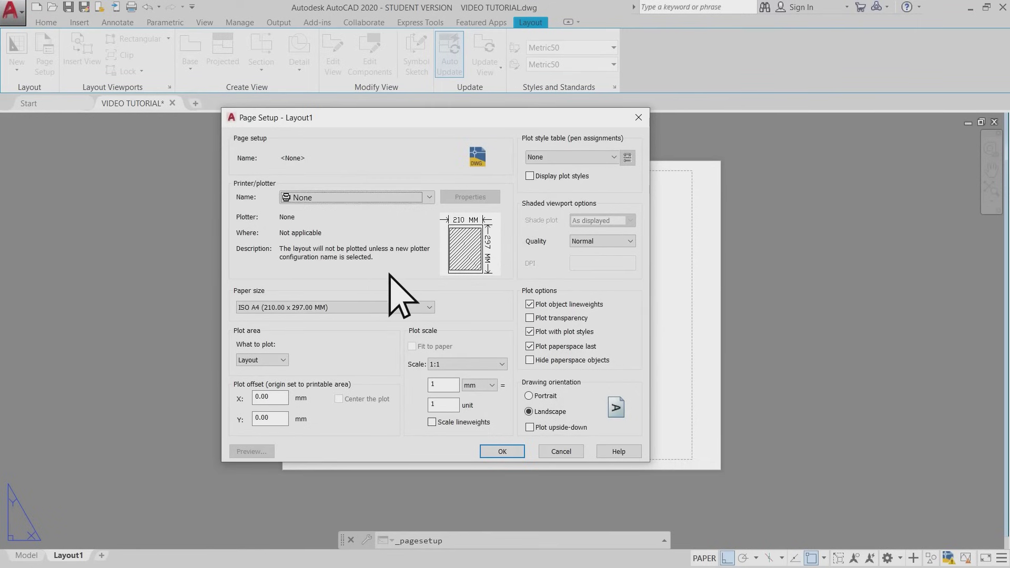
{"action": "left_click", "coordinate": [394, 198]}
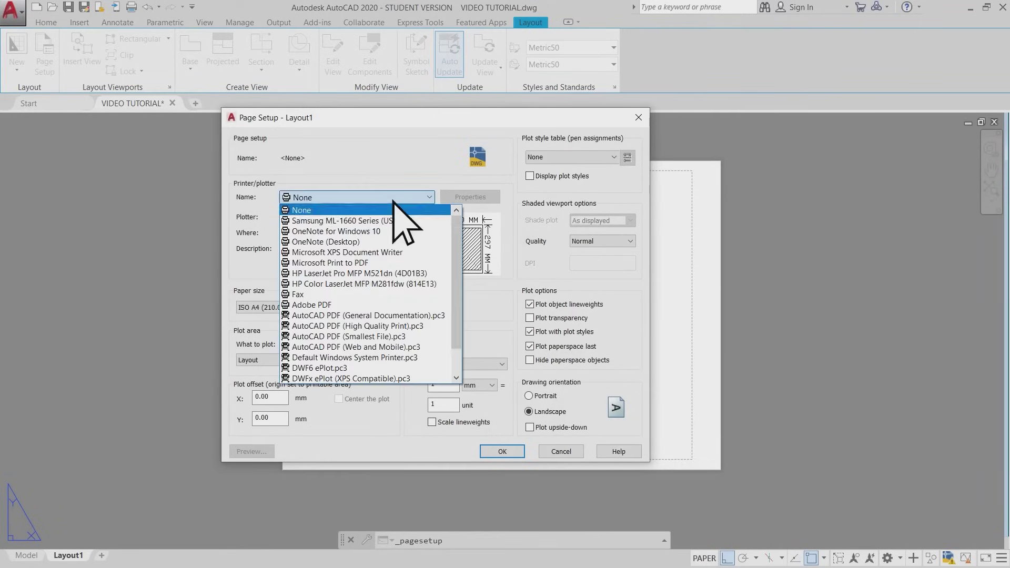
{"action": "left_click", "coordinate": [368, 305]}
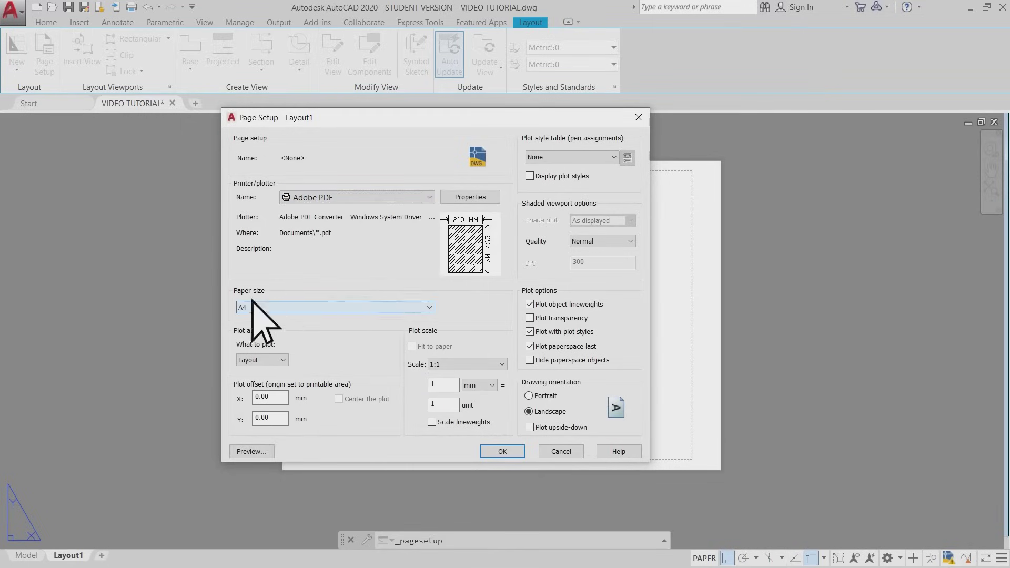
{"action": "left_click", "coordinate": [294, 308]}
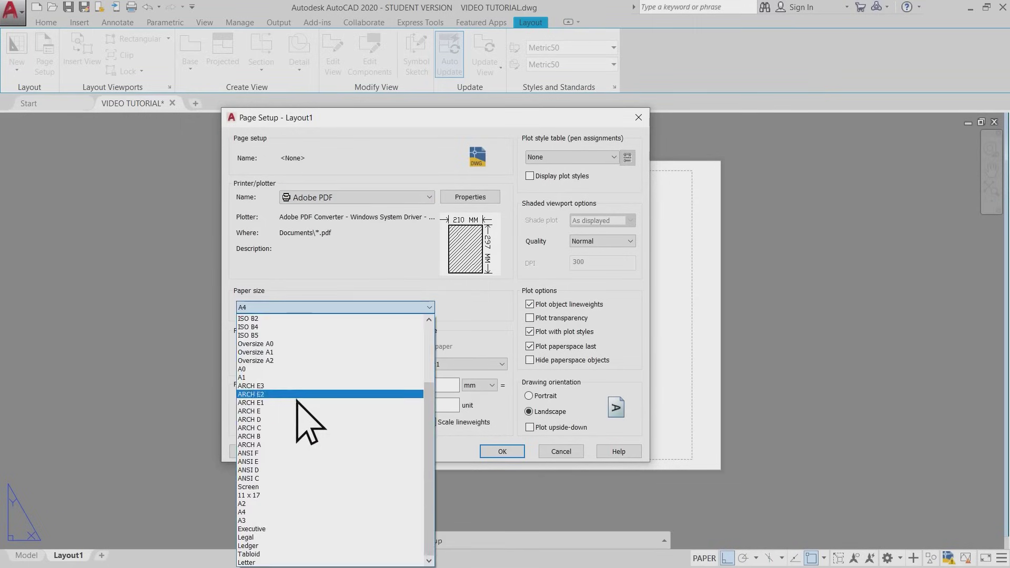
{"action": "left_click", "coordinate": [268, 521]}
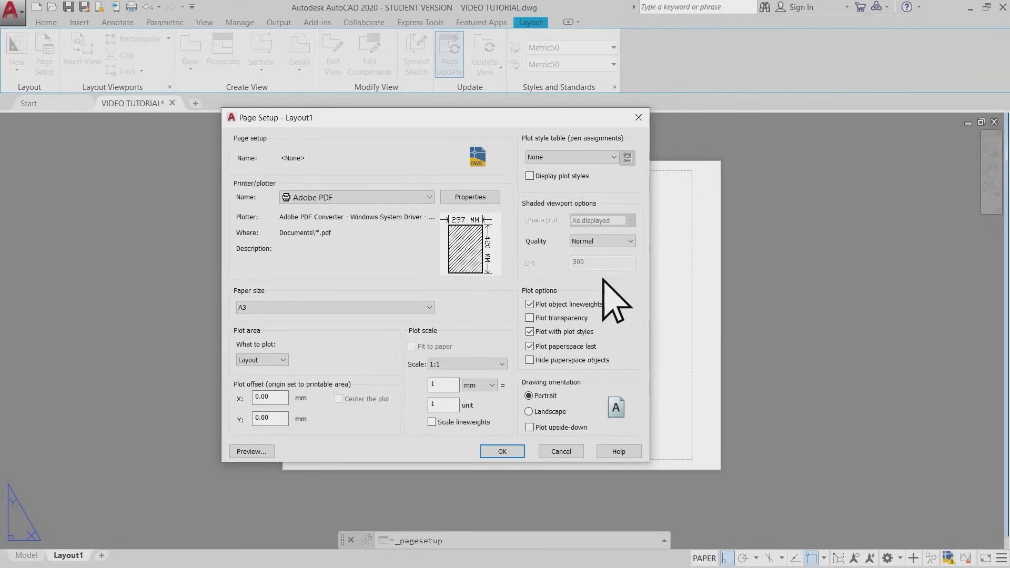
{"action": "left_click", "coordinate": [610, 158]}
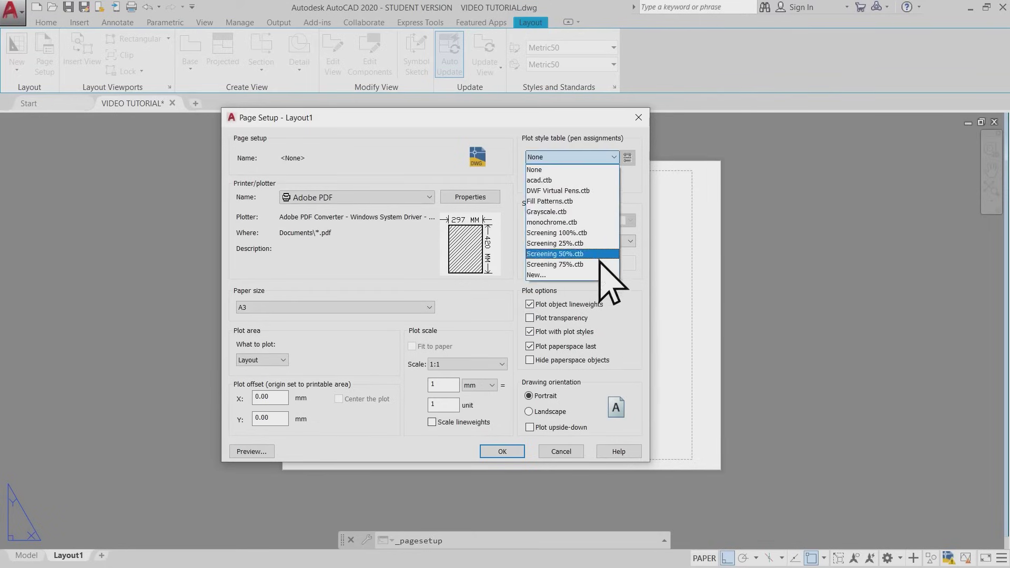
{"action": "left_click", "coordinate": [605, 169]}
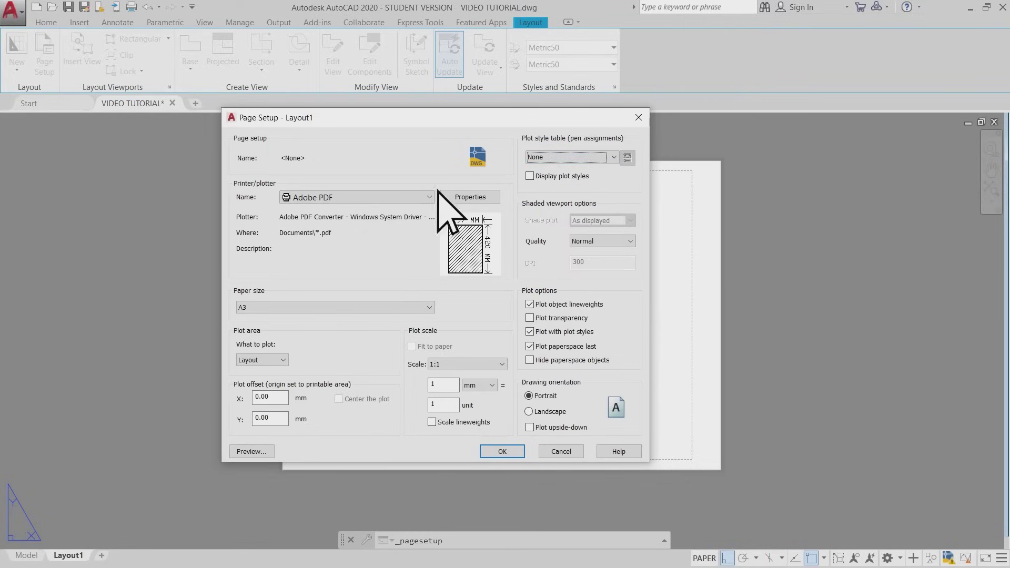
{"action": "left_click", "coordinate": [503, 453]}
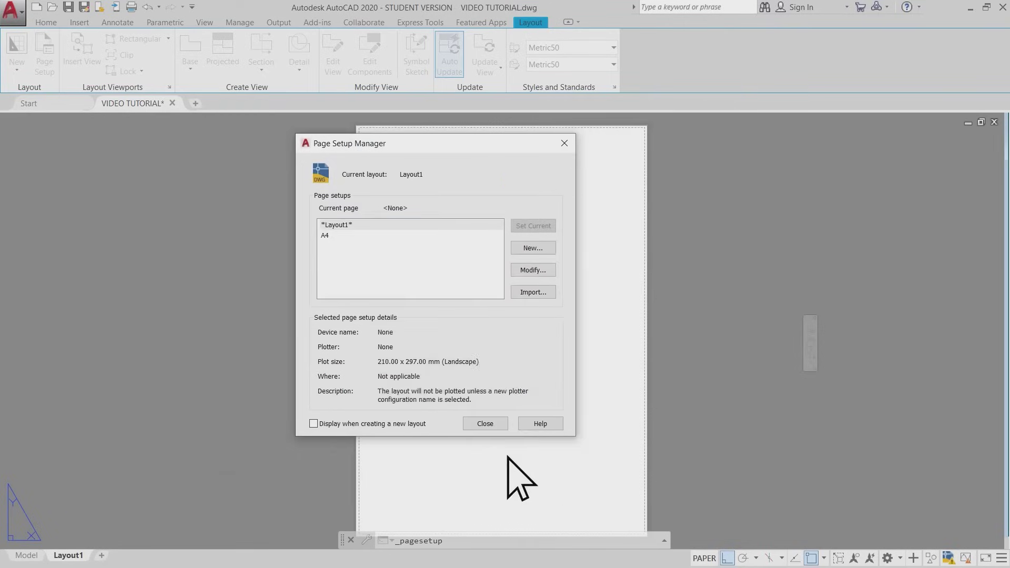
{"action": "left_click", "coordinate": [485, 423]}
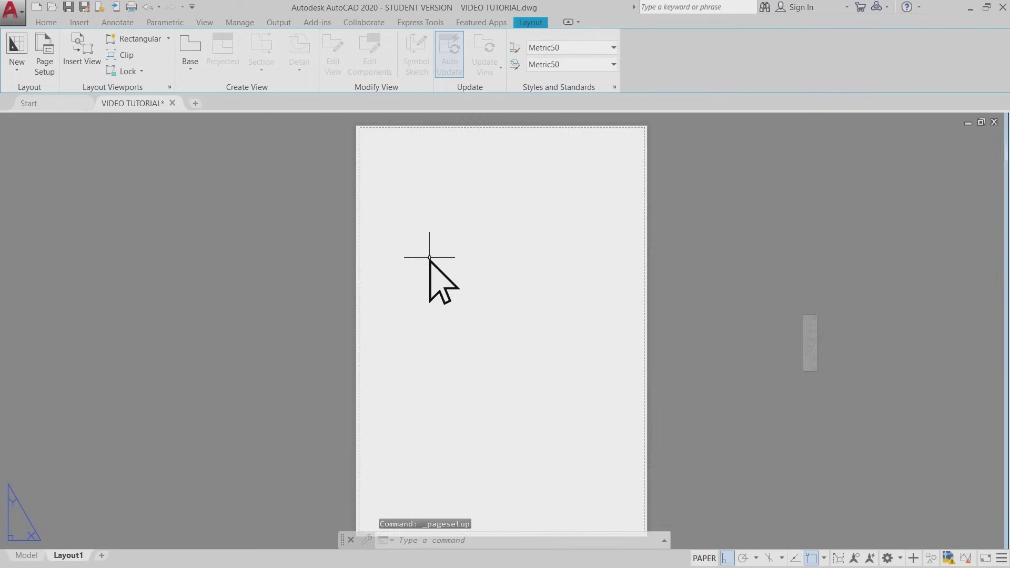
Create a new rectangular viewport near the top-left of the sheet.
{"action": "scroll", "coordinate": [429, 257], "scroll_direction": "down", "scroll_amount": 2}
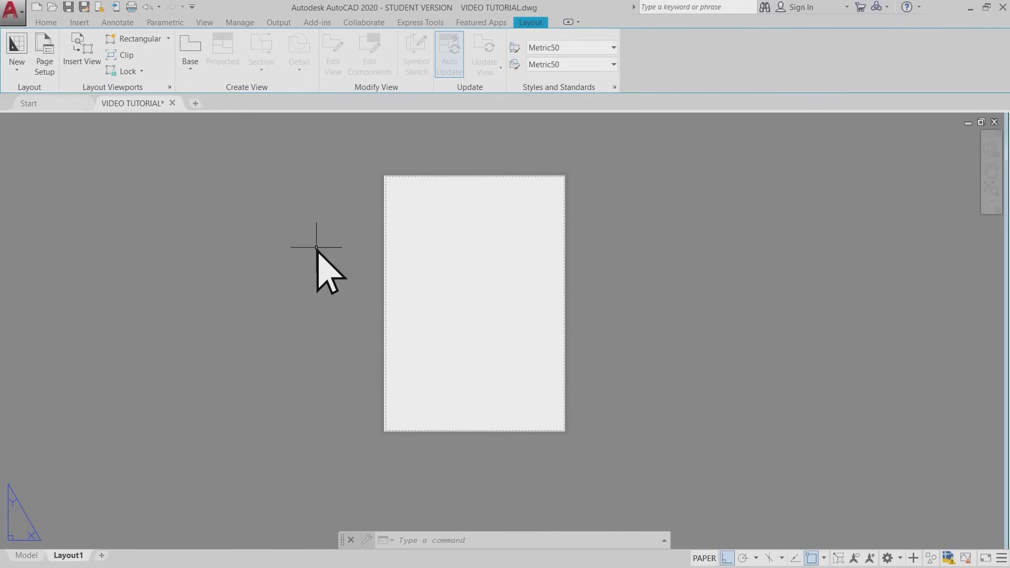
{"action": "key", "text": "Escape"}
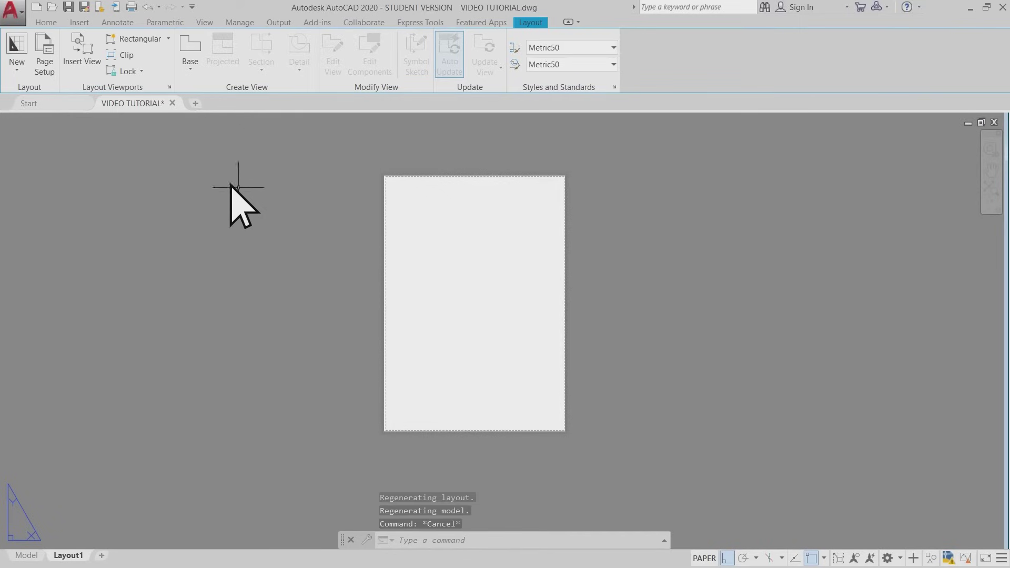
{"action": "left_click", "coordinate": [146, 42]}
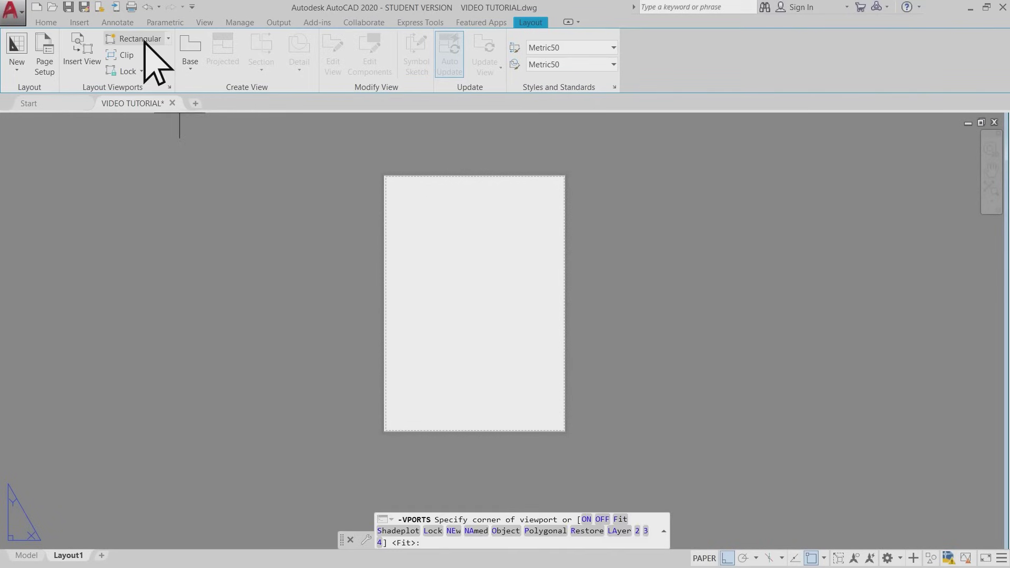
{"action": "left_click", "coordinate": [409, 216]}
{"action": "left_click", "coordinate": [528, 321]}
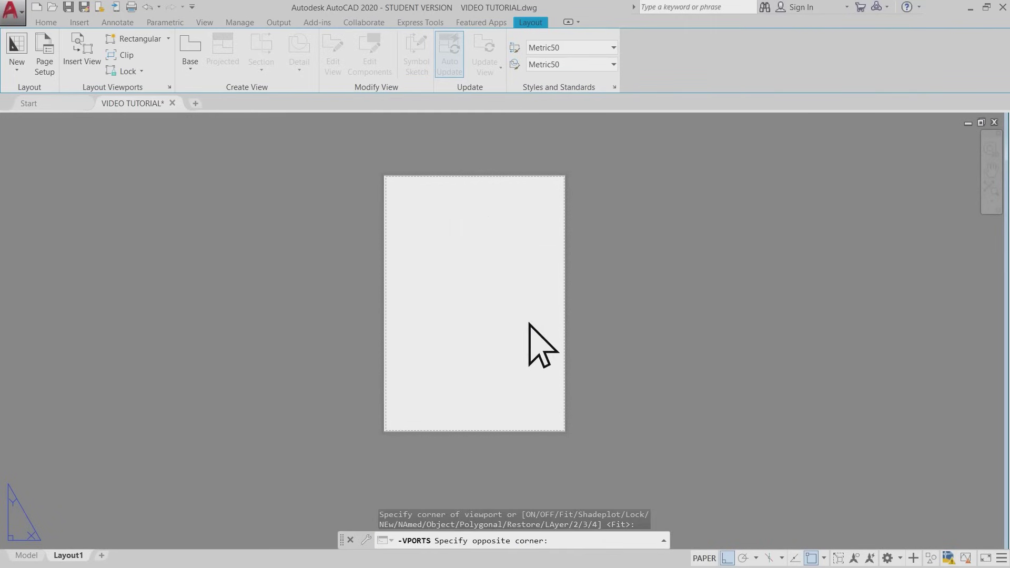
Zoom and pan inside the new viewport to centre the site plan, then return to paper space.
{"action": "double_click", "coordinate": [496, 282]}
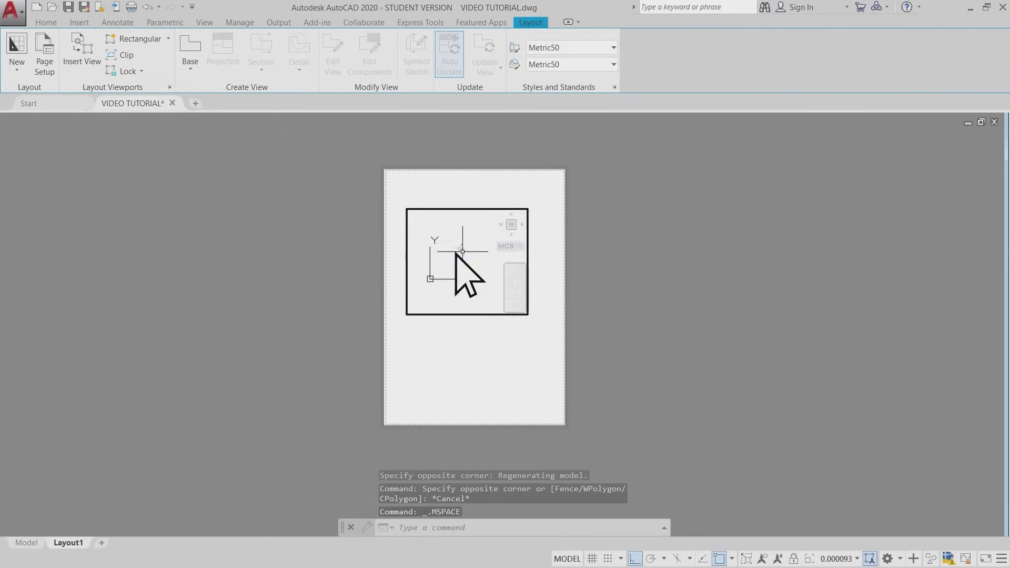
{"action": "scroll", "coordinate": [470, 268], "scroll_direction": "up", "scroll_amount": 6}
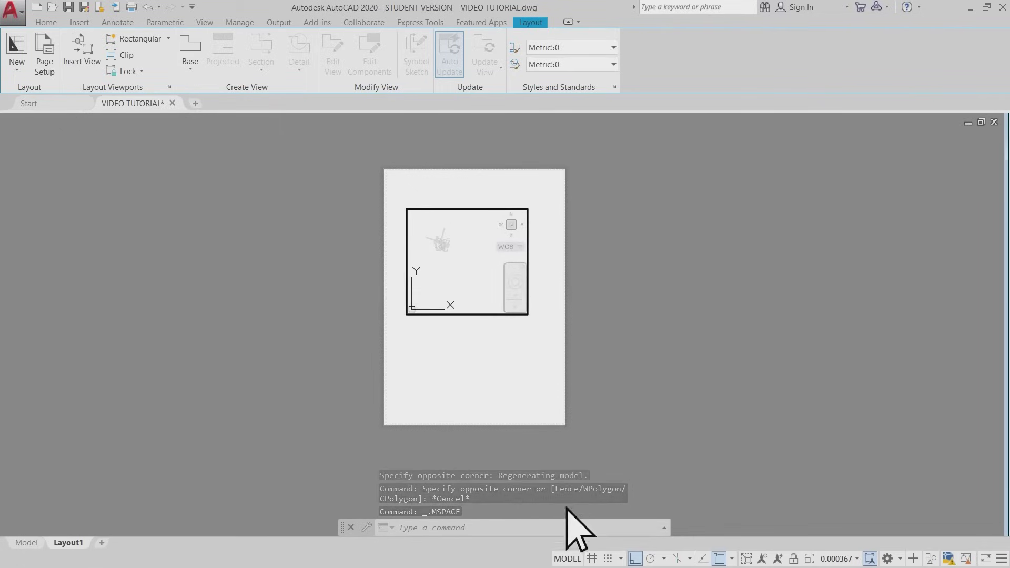
{"action": "scroll", "coordinate": [458, 253], "scroll_direction": "up", "scroll_amount": 4}
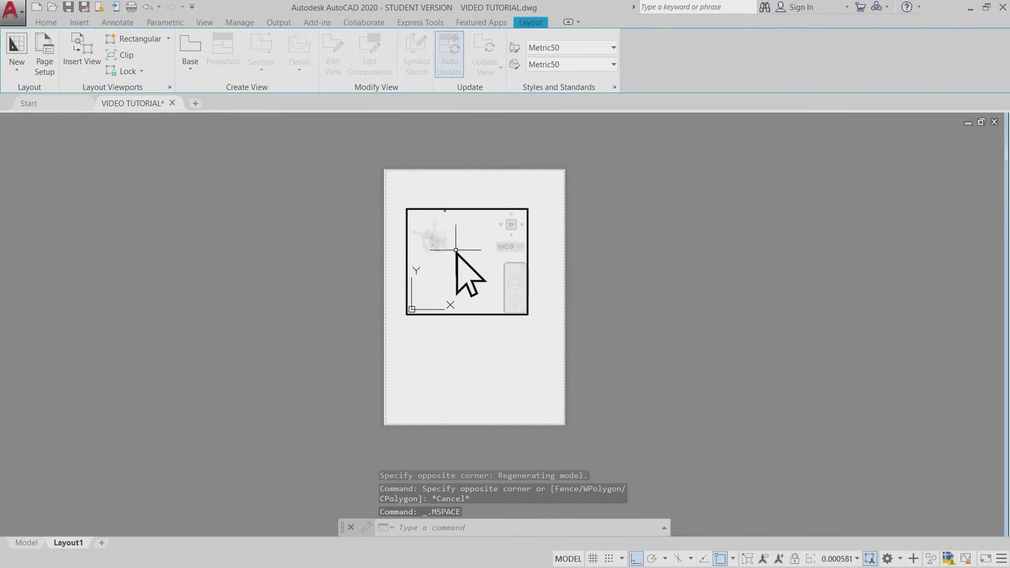
{"action": "mouse_move", "coordinate": [449, 244]}
{"action": "middle_mouse_down"}
{"action": "mouse_move", "coordinate": [500, 277]}
{"action": "mouse_move", "coordinate": [468, 261]}
{"action": "middle_mouse_up"}
{"action": "scroll", "coordinate": [456, 264], "scroll_direction": "up", "scroll_amount": 4}
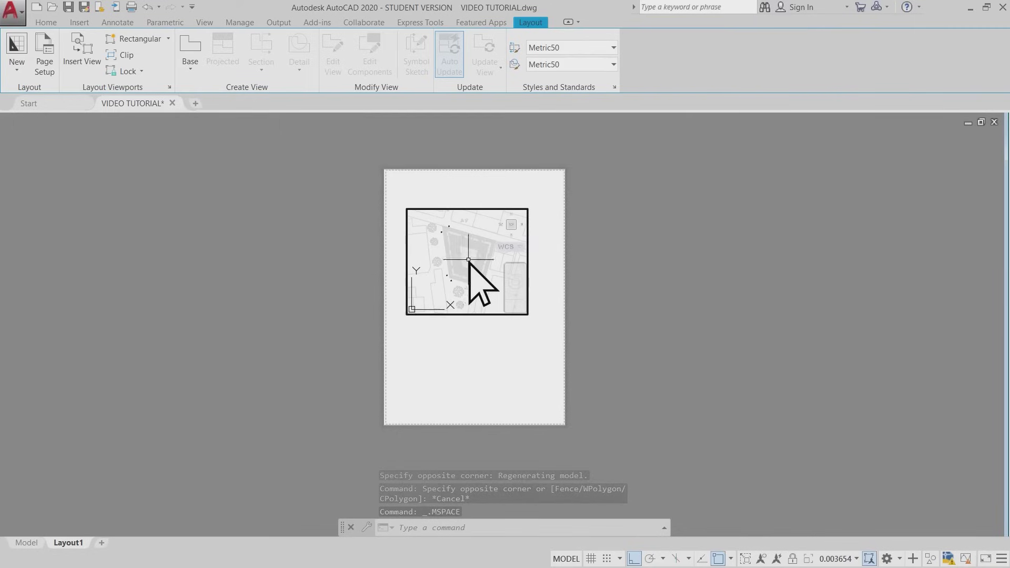
{"action": "double_click", "coordinate": [632, 240]}
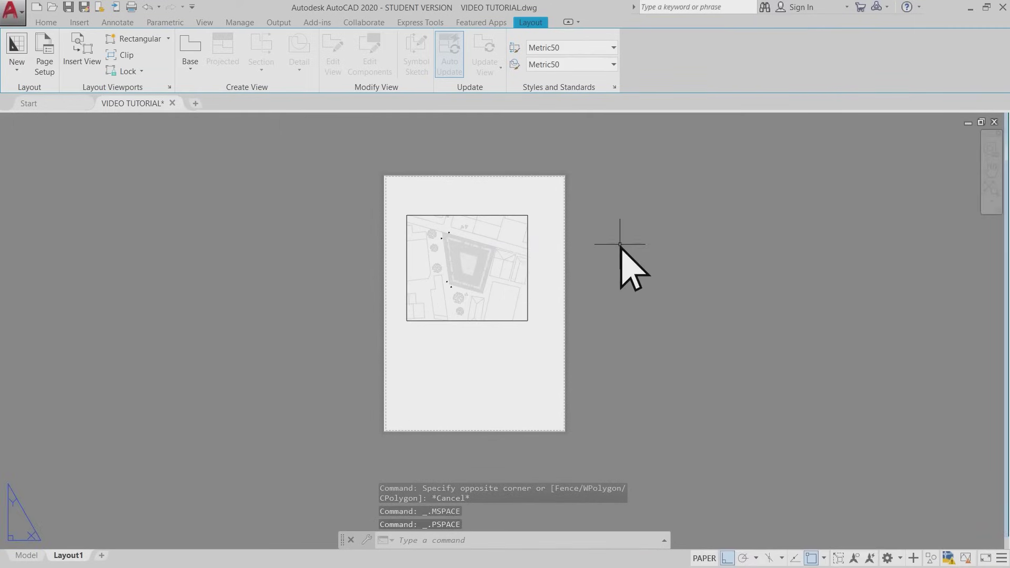
Stretch the viewport's top edge upward from its corner grip to enlarge it.
{"action": "left_click", "coordinate": [527, 231]}
{"action": "left_click", "coordinate": [528, 214]}
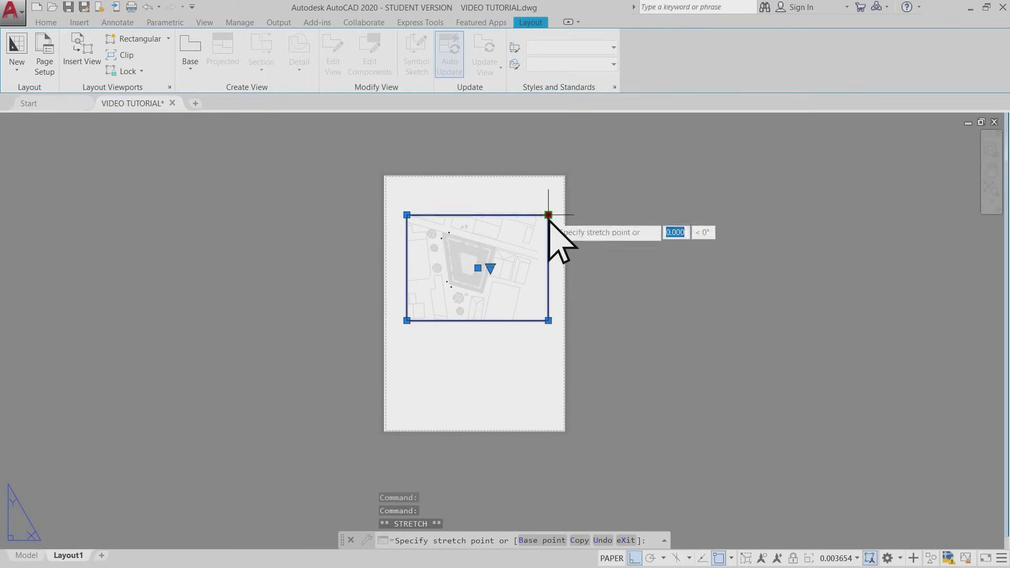
{"action": "left_click", "coordinate": [548, 190]}
{"action": "left_click", "coordinate": [576, 265]}
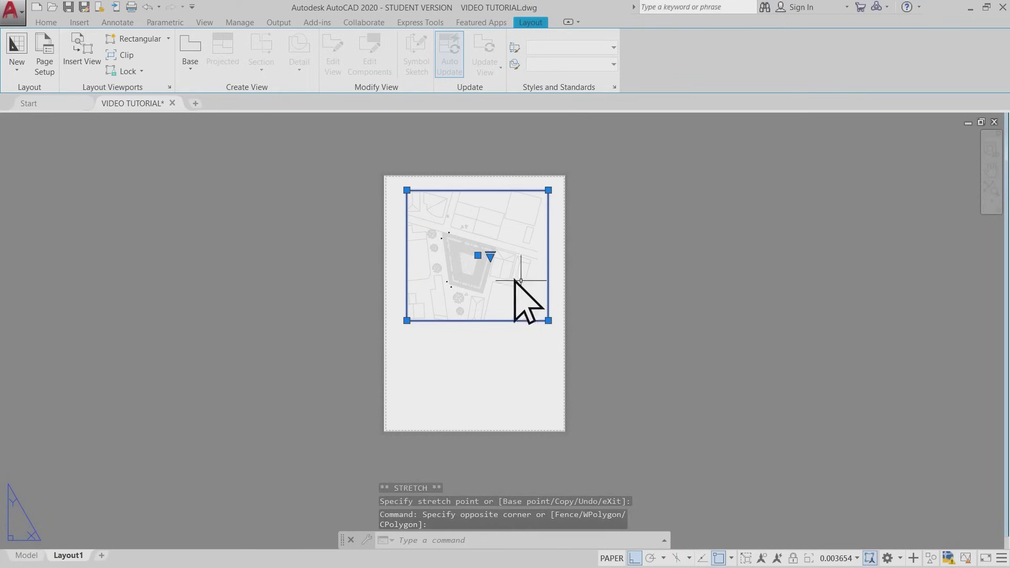
{"action": "left_click", "coordinate": [488, 284]}
{"action": "double_click", "coordinate": [493, 298]}
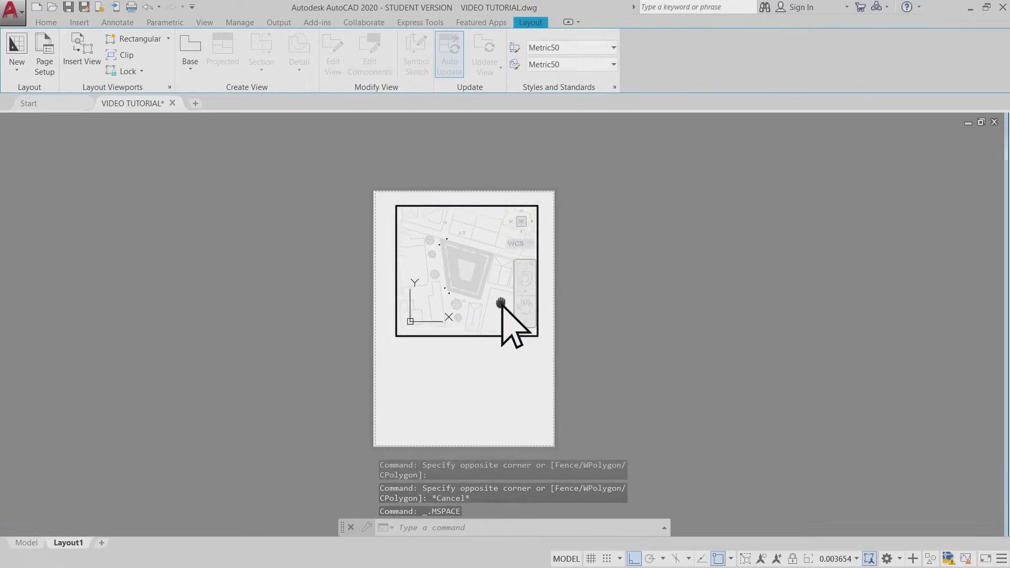
{"action": "double_click", "coordinate": [581, 309]}
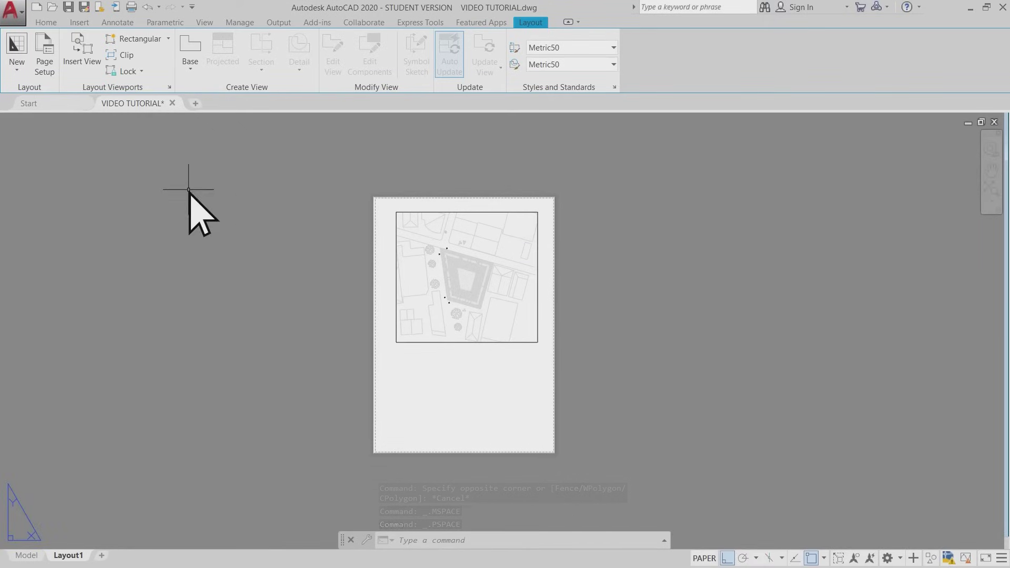
{"action": "left_click", "coordinate": [170, 87]}
Draw a radius-60 circle on the lower sheet using the C command.
{"action": "left_click", "coordinate": [46, 22]}
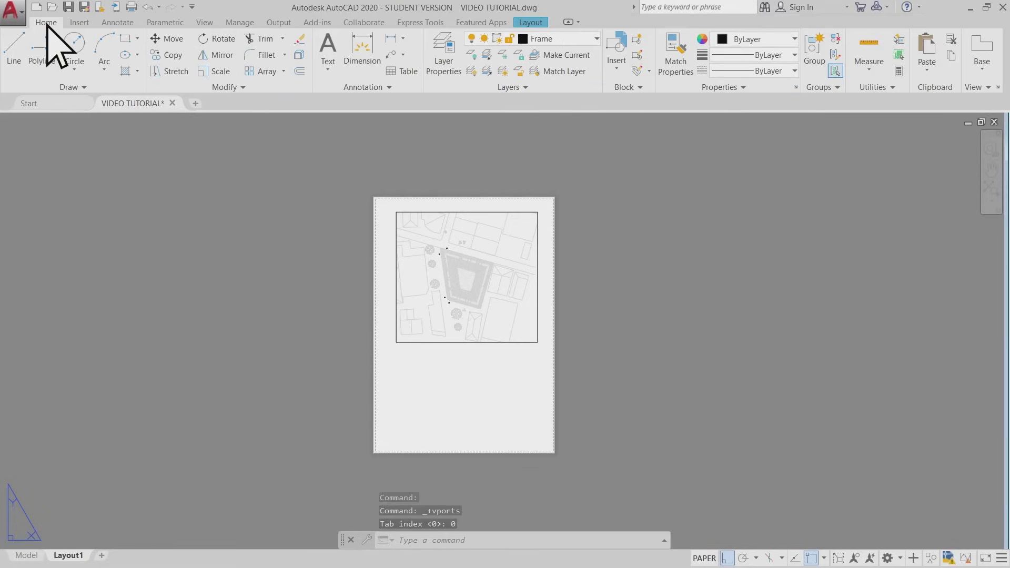
{"action": "left_click", "coordinate": [74, 47]}
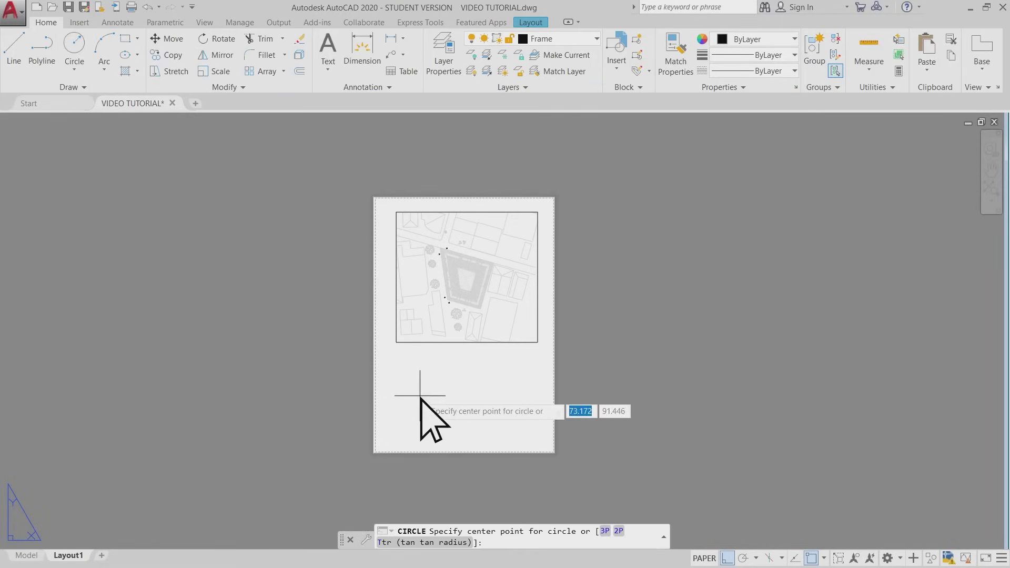
{"action": "key", "text": "Escape"}
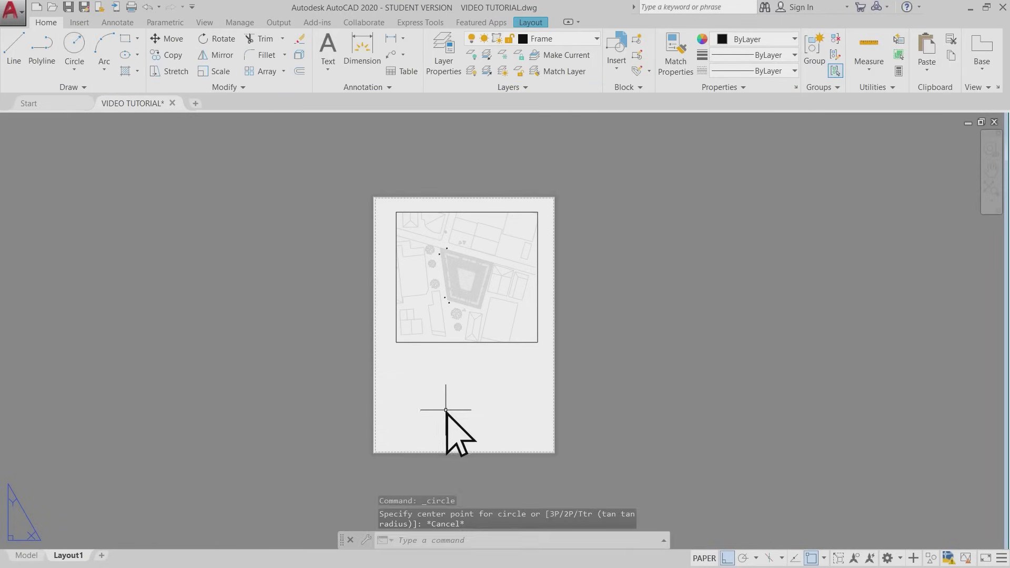
{"action": "type", "text": "c"}
{"action": "key", "text": "Return"}
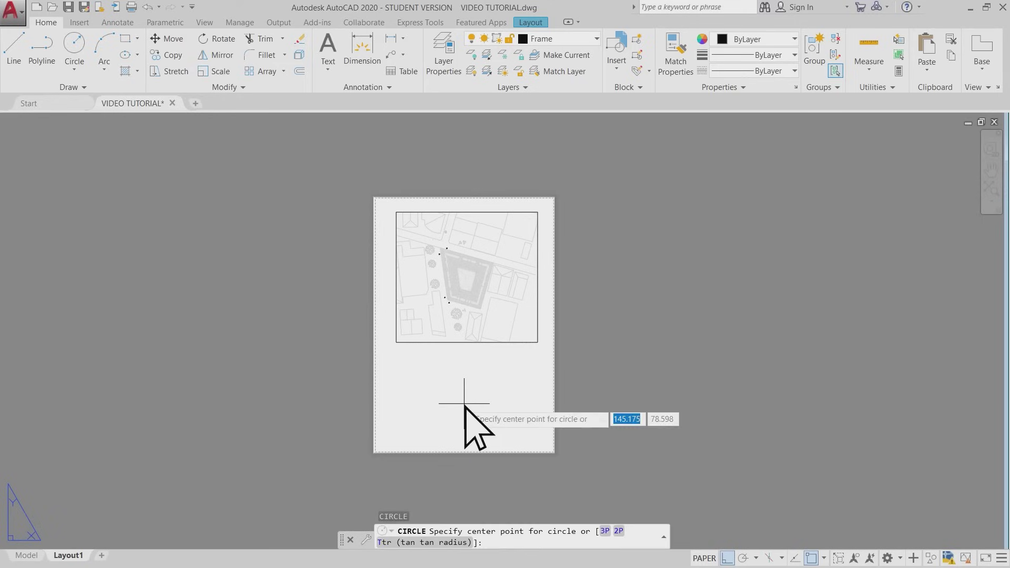
{"action": "left_click", "coordinate": [461, 401]}
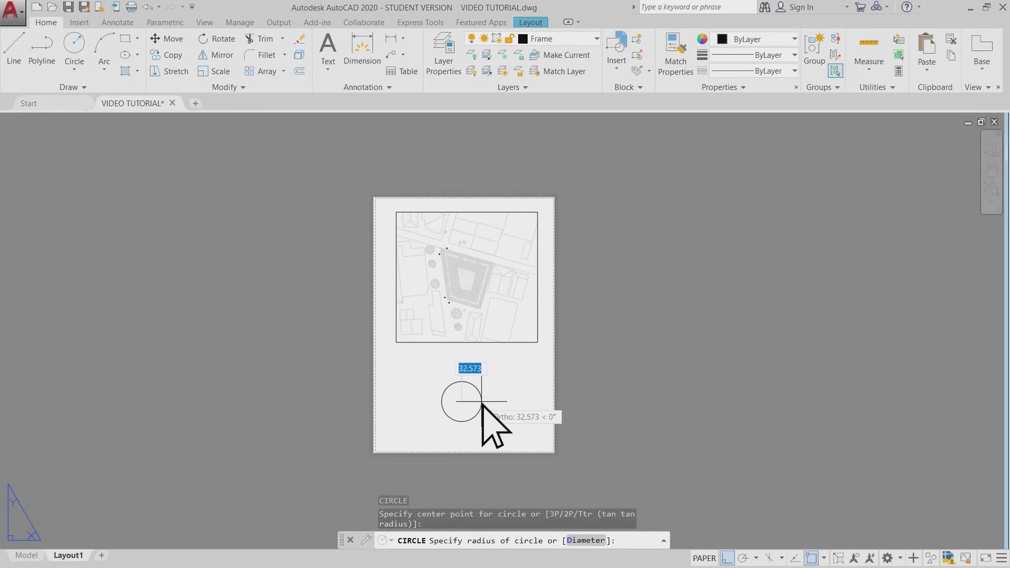
{"action": "key", "text": "Return"}
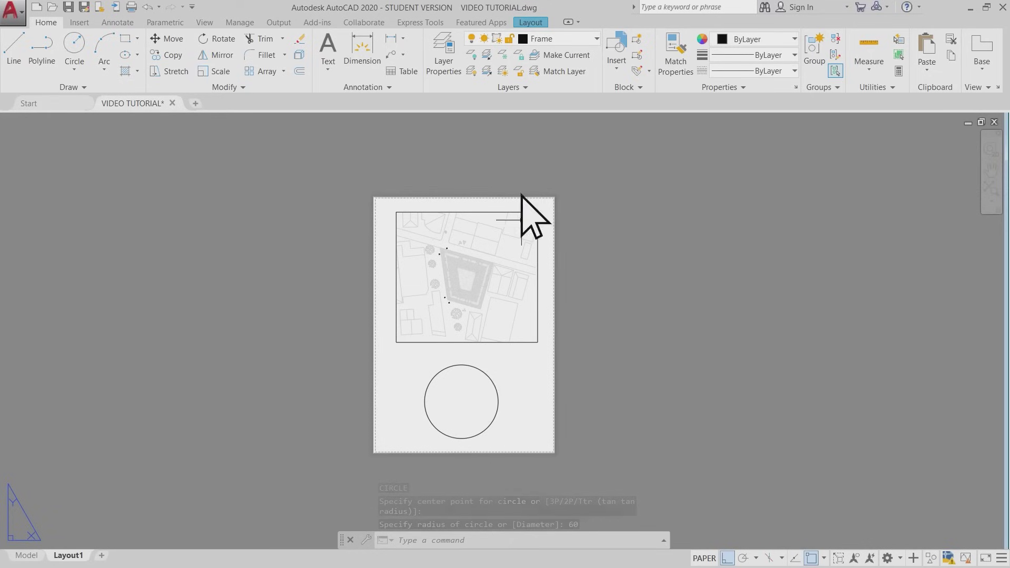
{"action": "left_click", "coordinate": [531, 23]}
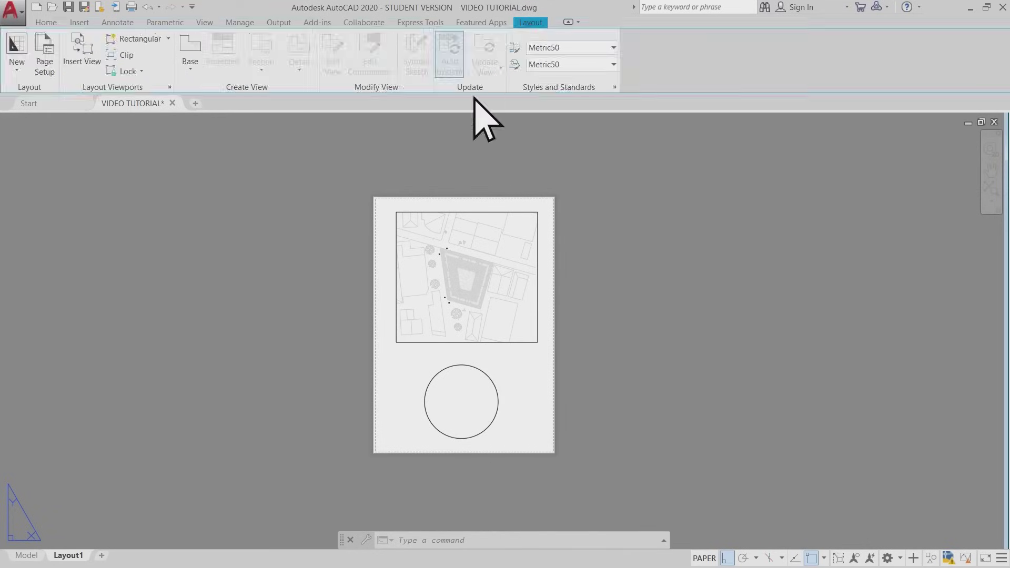
Convert the radius-60 circle into a viewport using the Object option.
{"action": "left_click", "coordinate": [168, 39]}
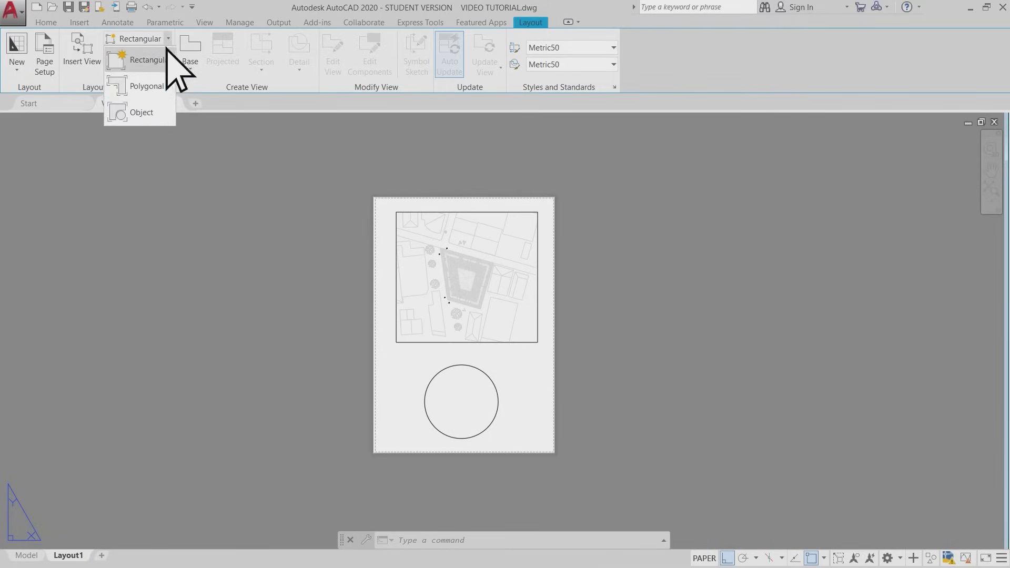
{"action": "left_click", "coordinate": [156, 117]}
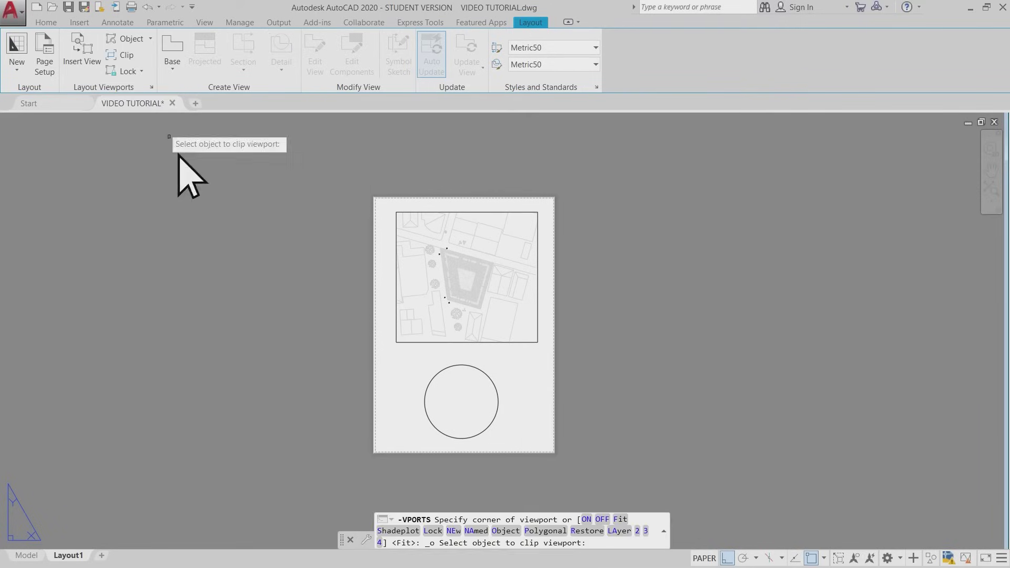
{"action": "left_click", "coordinate": [429, 421]}
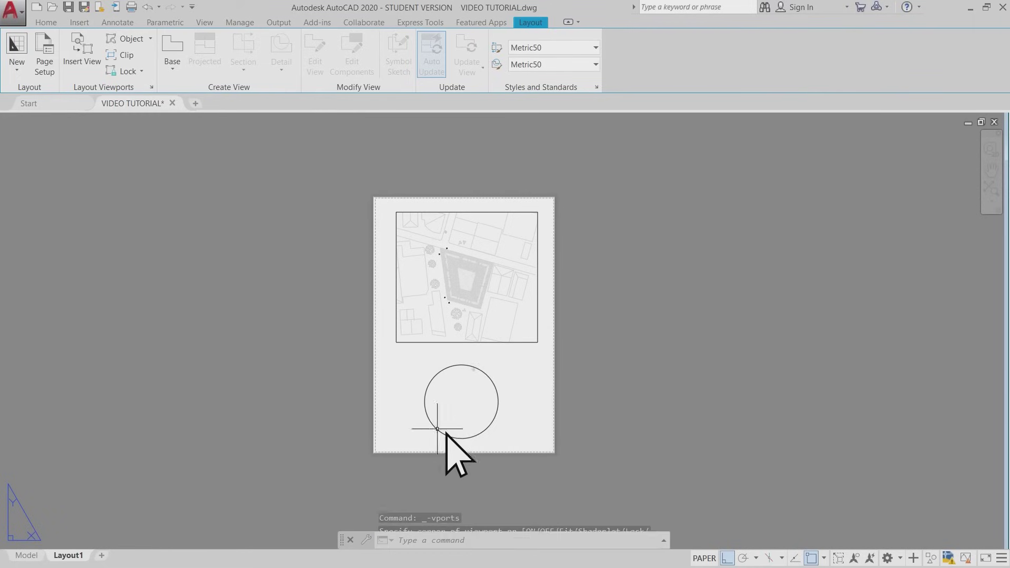
Zoom and pan inside the circular viewport to frame part of the site plan.
{"action": "double_click", "coordinate": [466, 397]}
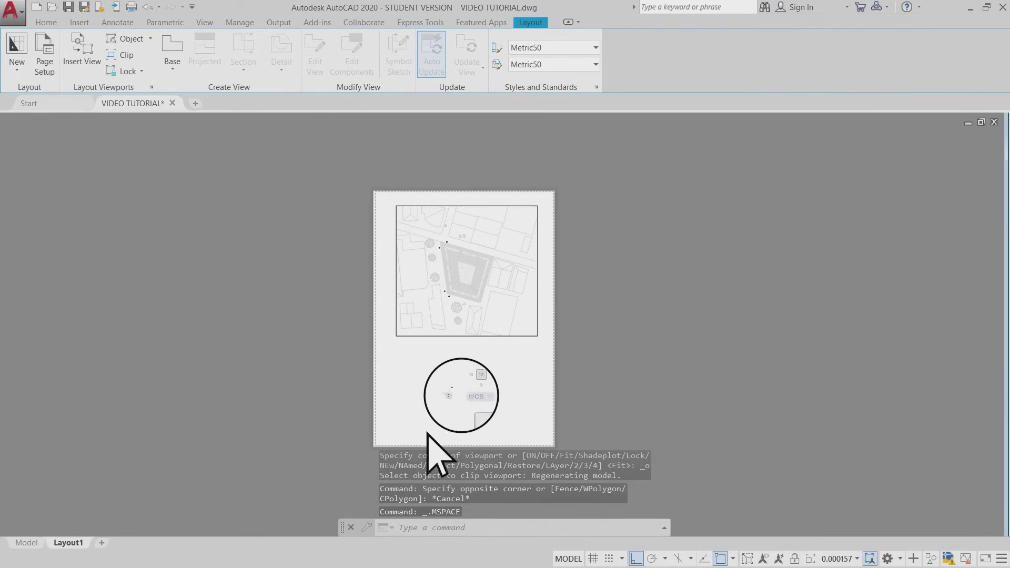
{"action": "scroll", "coordinate": [441, 400], "scroll_direction": "up", "scroll_amount": 8}
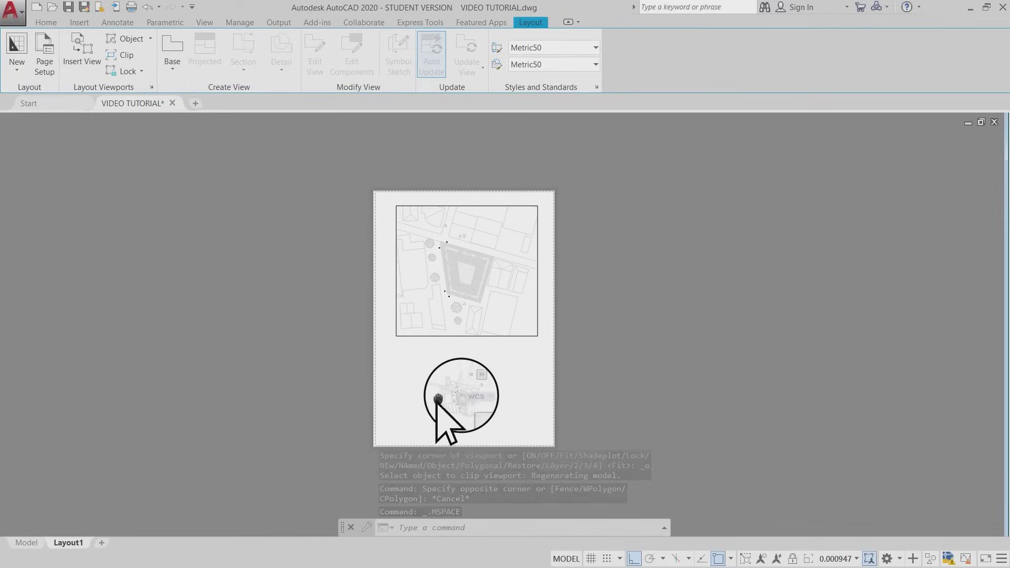
{"action": "mouse_move", "coordinate": [451, 404]}
{"action": "middle_mouse_down"}
{"action": "mouse_move", "coordinate": [448, 389]}
{"action": "mouse_move", "coordinate": [439, 394]}
{"action": "middle_mouse_up"}
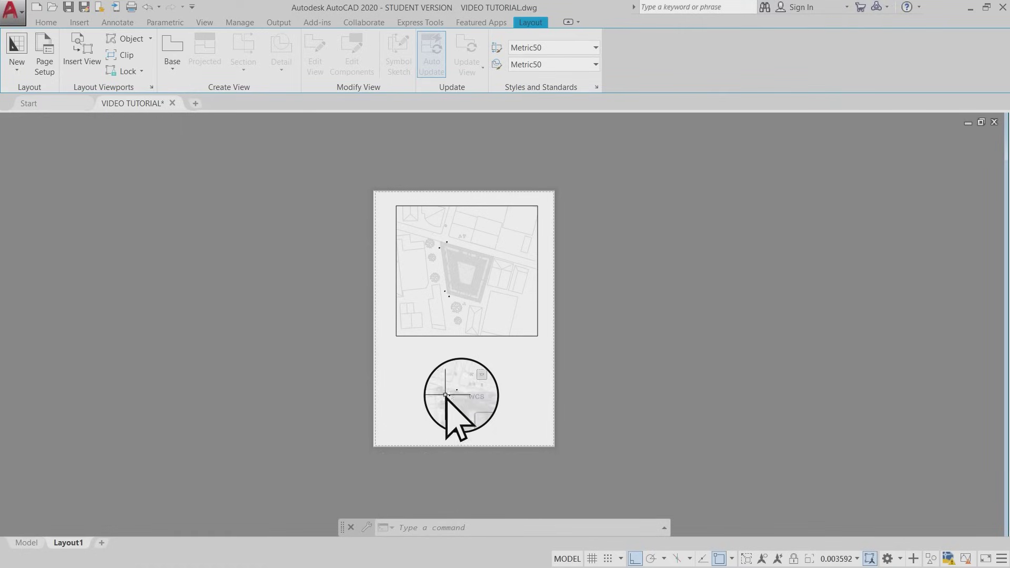
Create a layer named NO PRINT coloured blue with plotting turned off.
{"action": "double_click", "coordinate": [588, 373]}
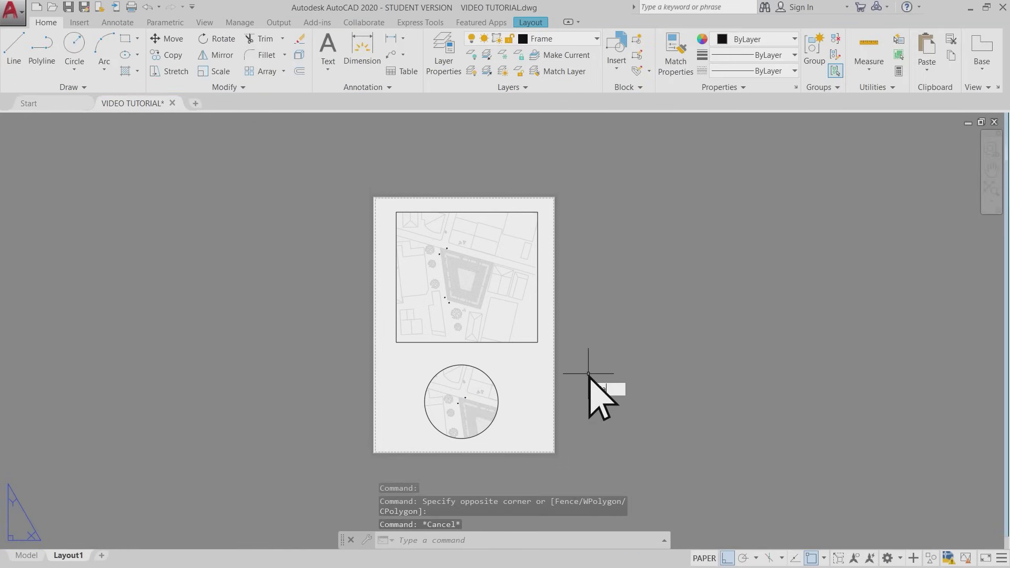
{"action": "type", "text": "layer"}
{"action": "key", "text": "Return"}
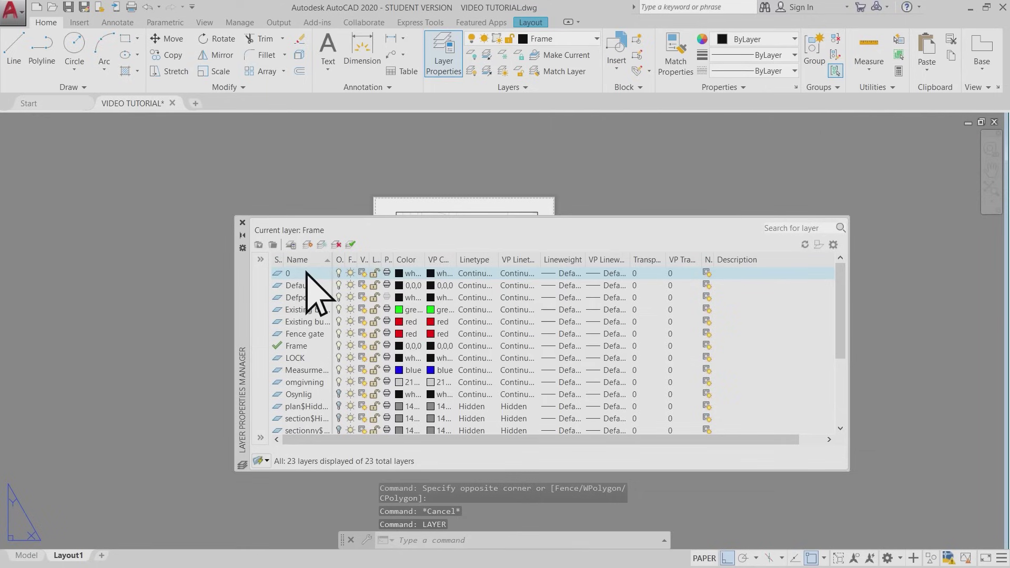
{"action": "left_click_drag", "start_coordinate": [842, 297], "coordinate": [846, 394]}
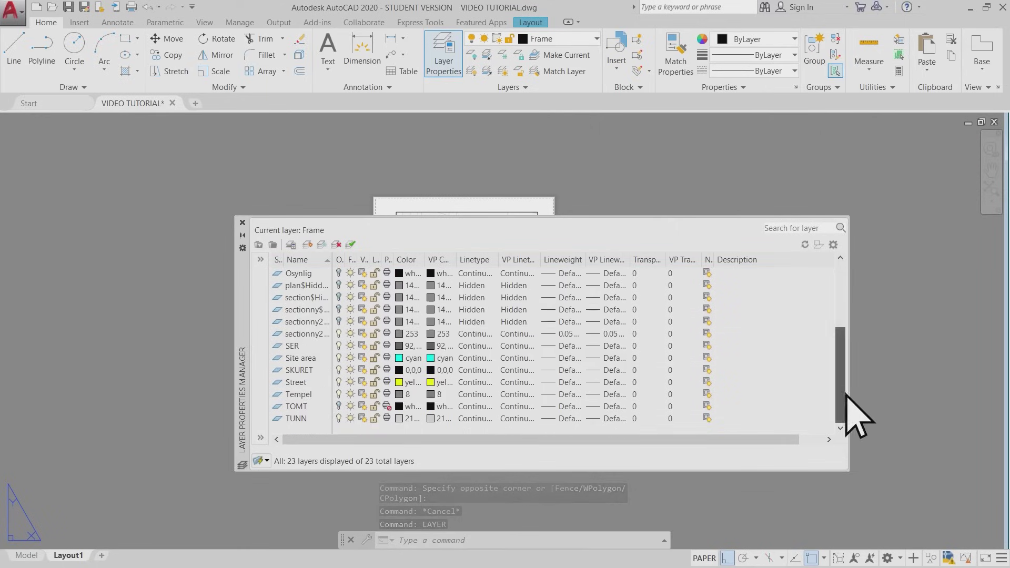
{"action": "right_click", "coordinate": [430, 426]}
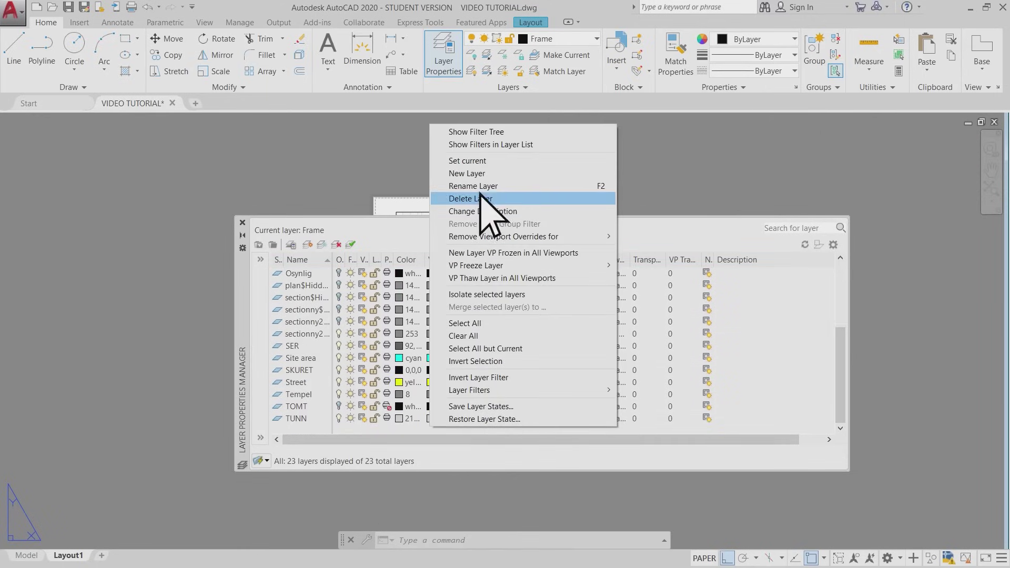
{"action": "left_click", "coordinate": [527, 177]}
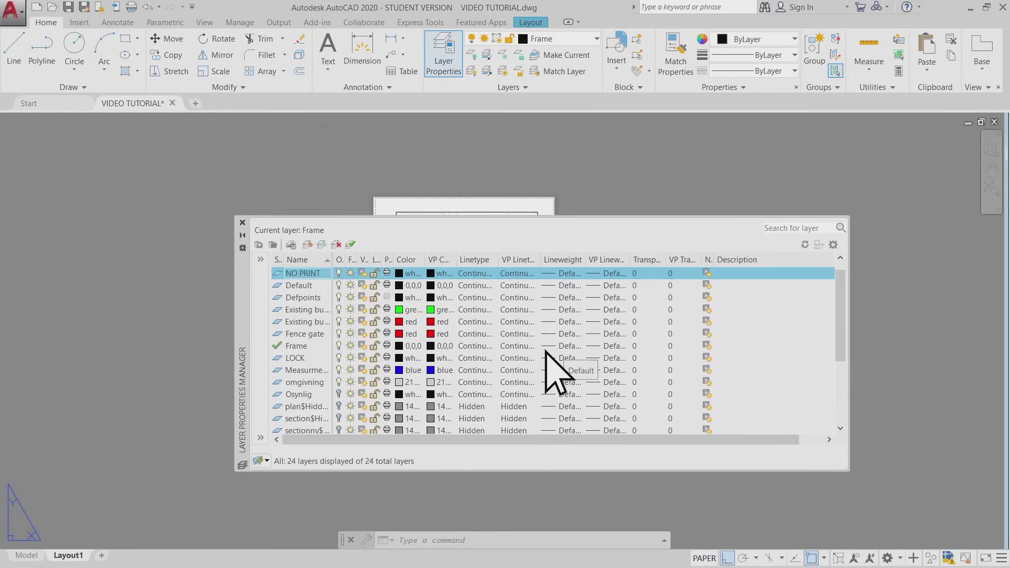
{"action": "left_click", "coordinate": [399, 273]}
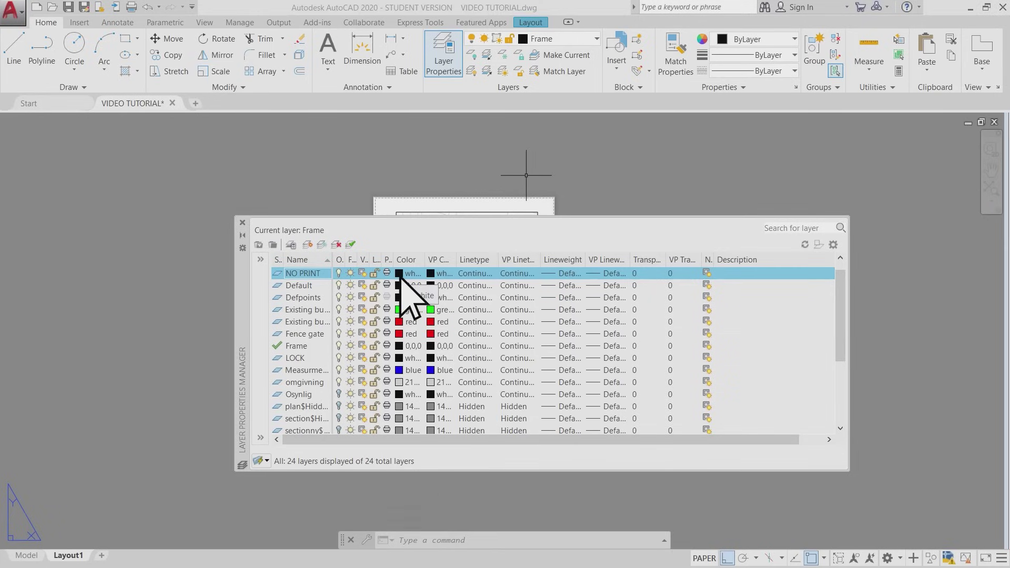
{"action": "left_click", "coordinate": [732, 272]}
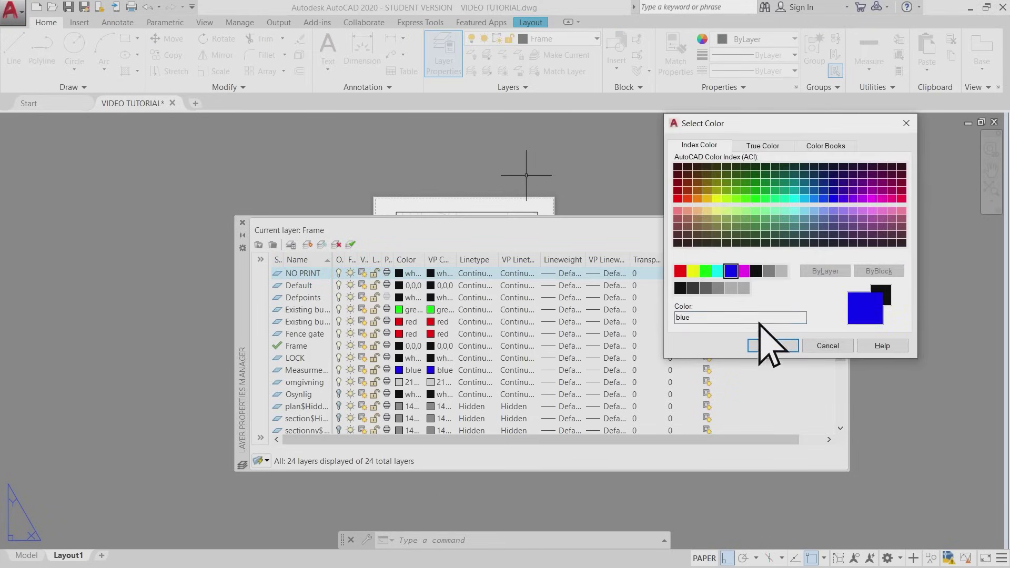
{"action": "left_click", "coordinate": [771, 345]}
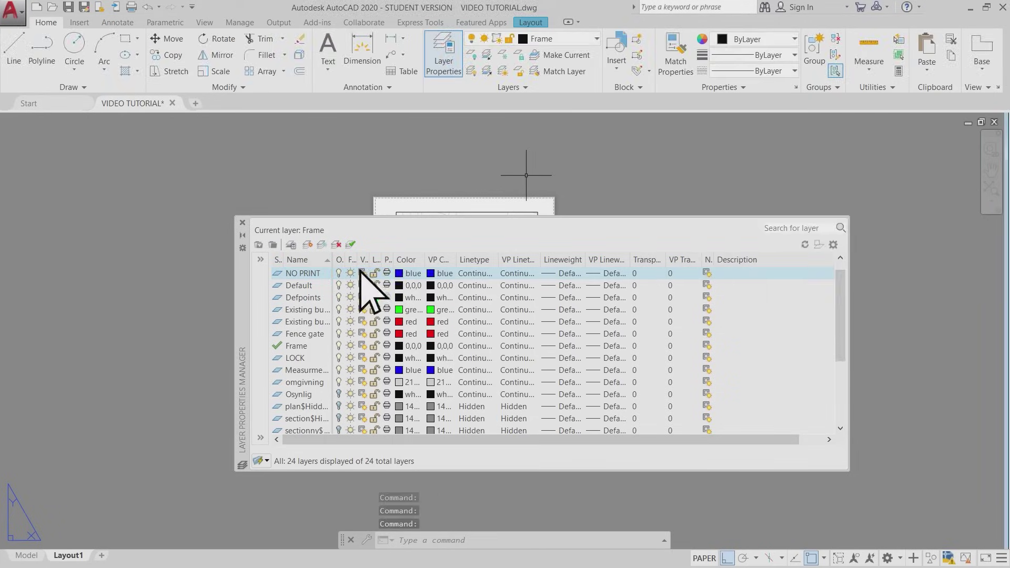
{"action": "left_click", "coordinate": [387, 273]}
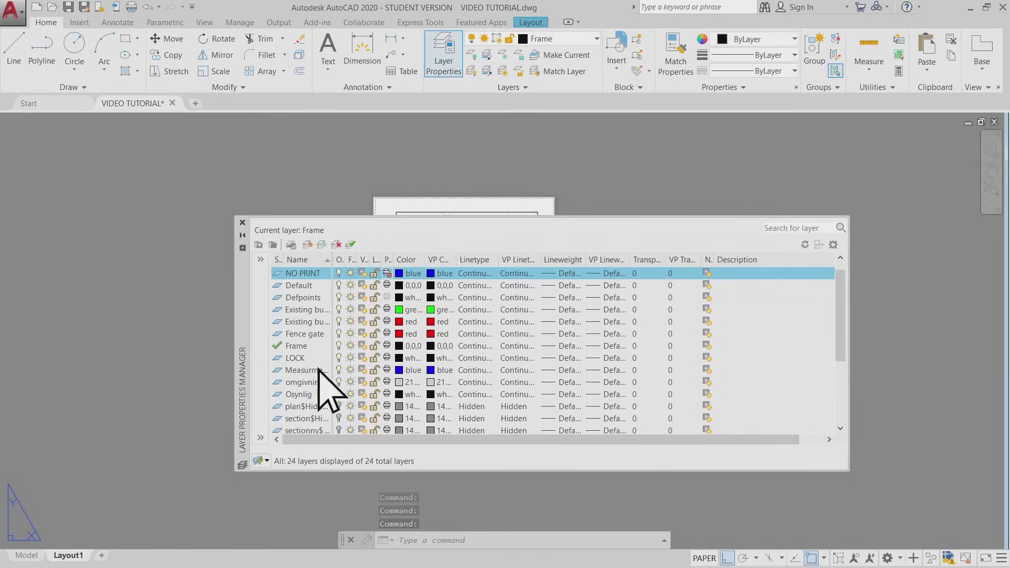
{"action": "left_click", "coordinate": [242, 223]}
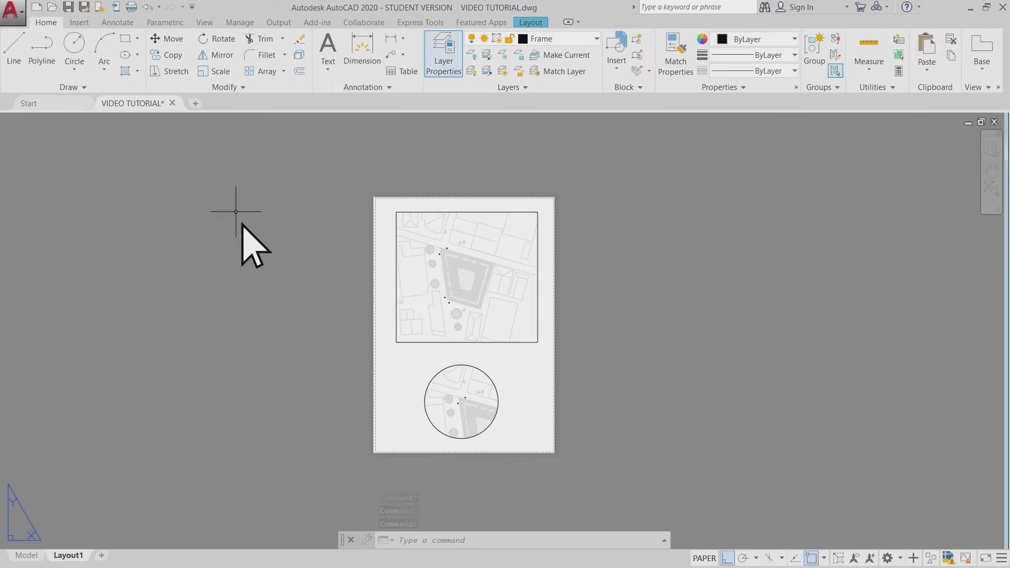
Move the rectangular viewport onto the NO PRINT layer and deselect it.
{"action": "left_click", "coordinate": [395, 260]}
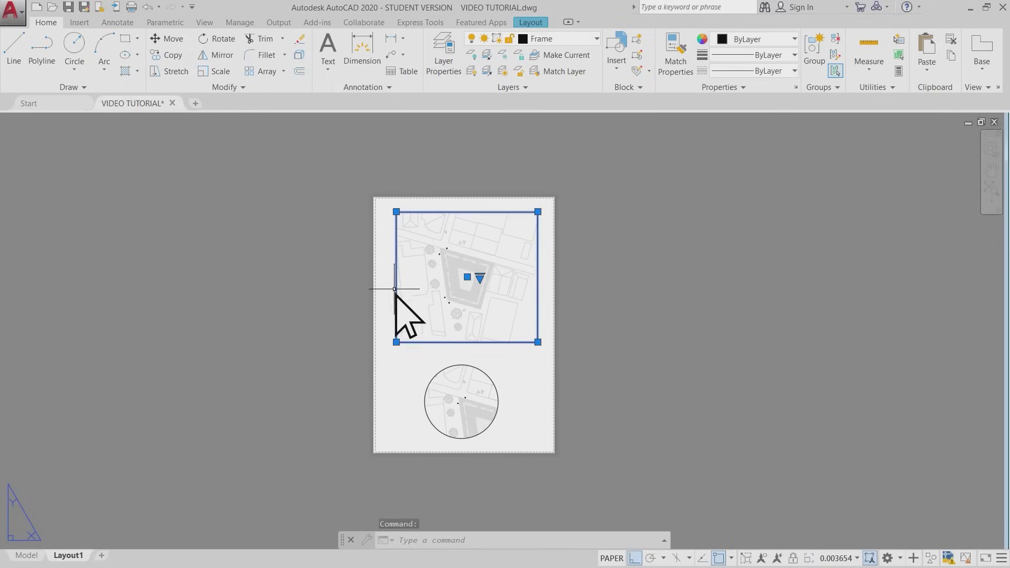
{"action": "left_click", "coordinate": [569, 41]}
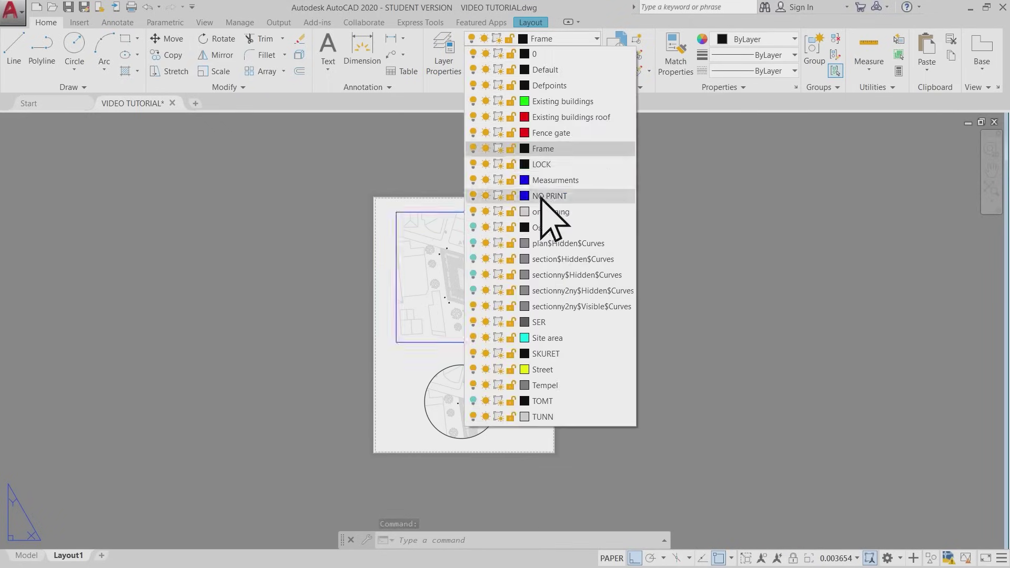
{"action": "left_click", "coordinate": [555, 196]}
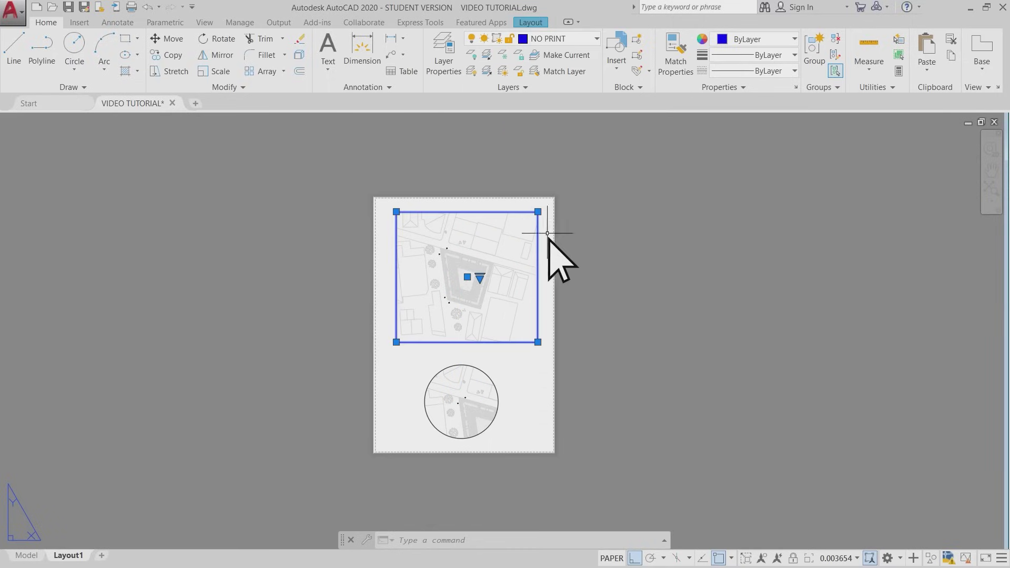
{"action": "left_click", "coordinate": [573, 293]}
{"action": "key", "text": "Escape"}
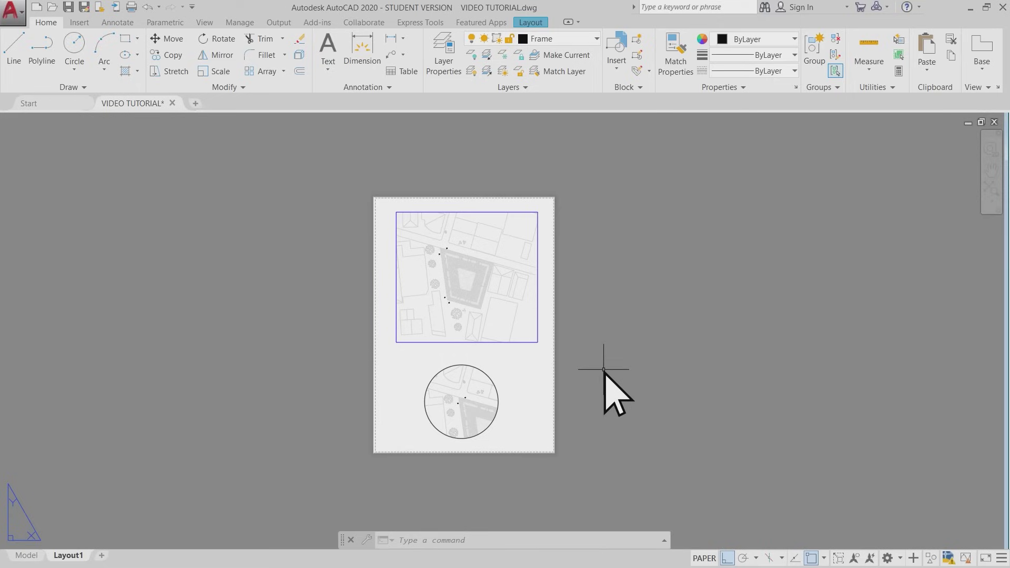
Preview the layout's Adobe PDF A3 portrait plot, zooming around both viewports.
{"action": "left_click", "coordinate": [12, 8]}
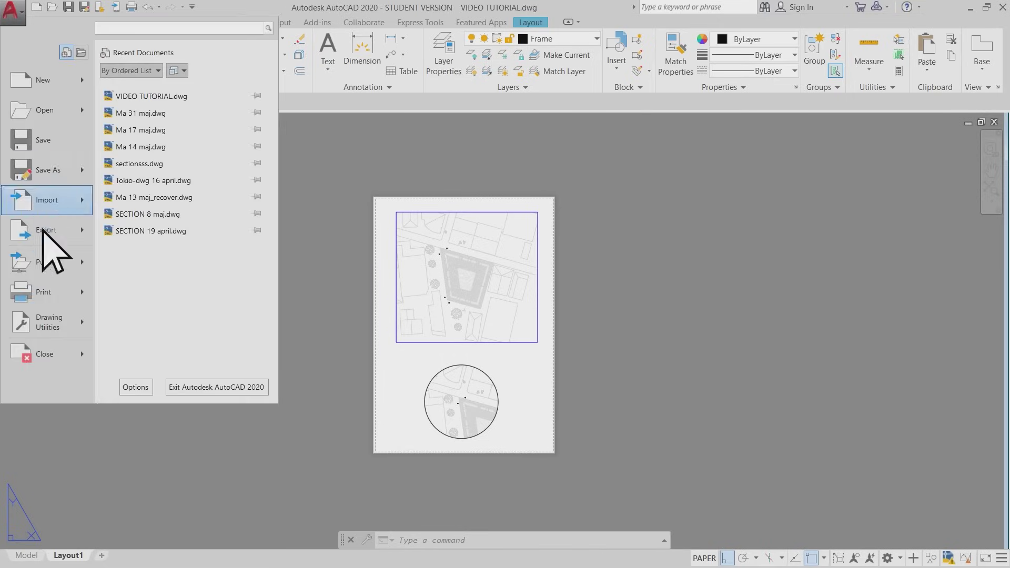
{"action": "left_click", "coordinate": [48, 296]}
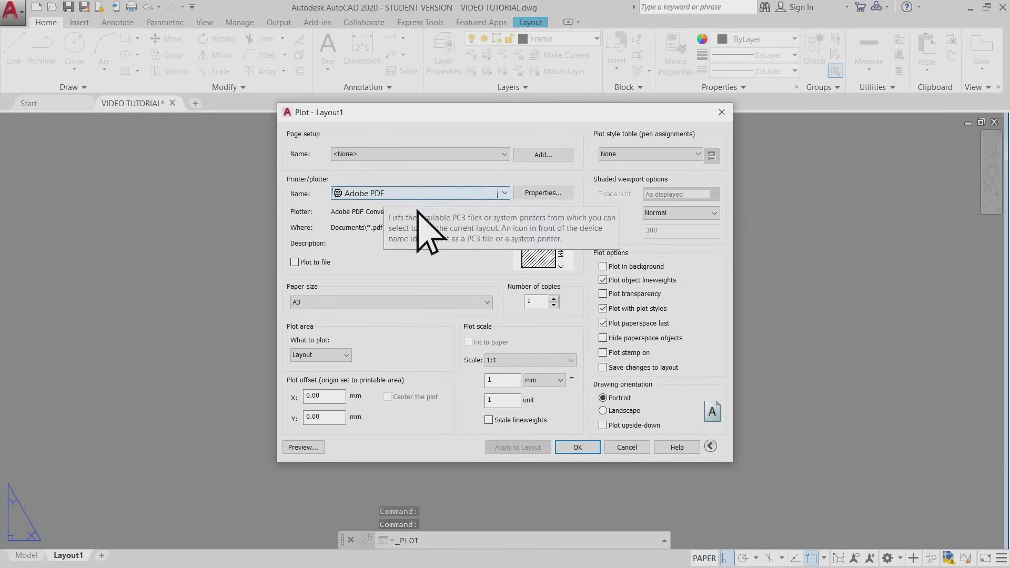
{"action": "left_click", "coordinate": [305, 447]}
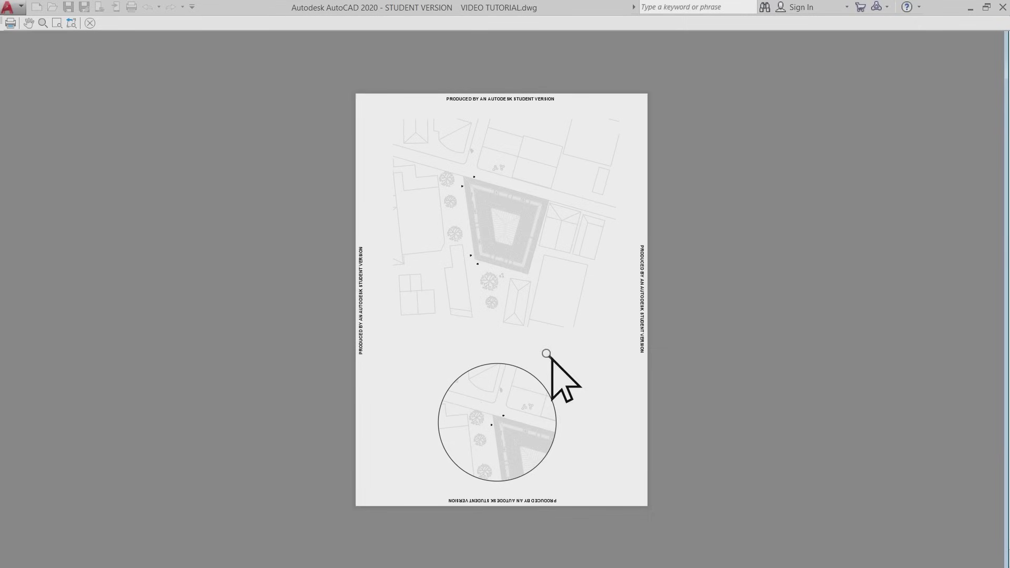
{"action": "scroll", "coordinate": [518, 395], "scroll_direction": "up", "scroll_amount": 2}
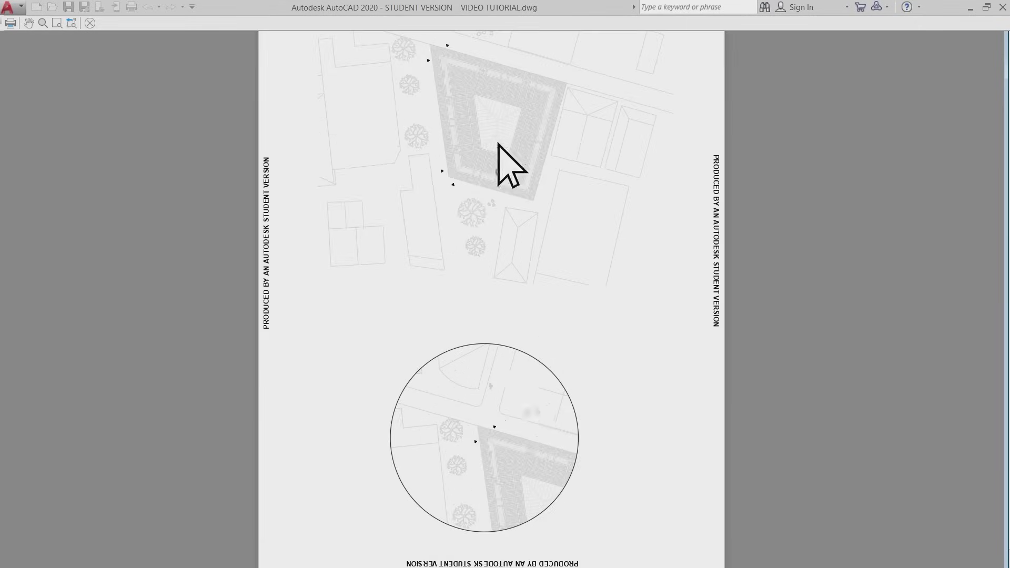
{"action": "scroll", "coordinate": [498, 143], "scroll_direction": "up", "scroll_amount": 2}
{"action": "scroll", "coordinate": [494, 105], "scroll_direction": "down", "scroll_amount": 2}
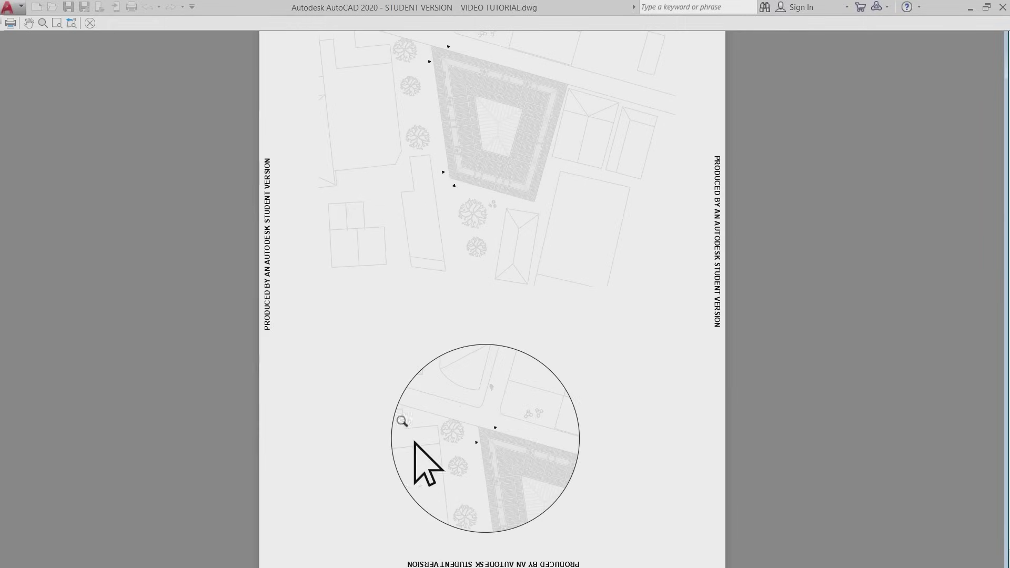
{"action": "scroll", "coordinate": [488, 380], "scroll_direction": "down", "scroll_amount": 2}
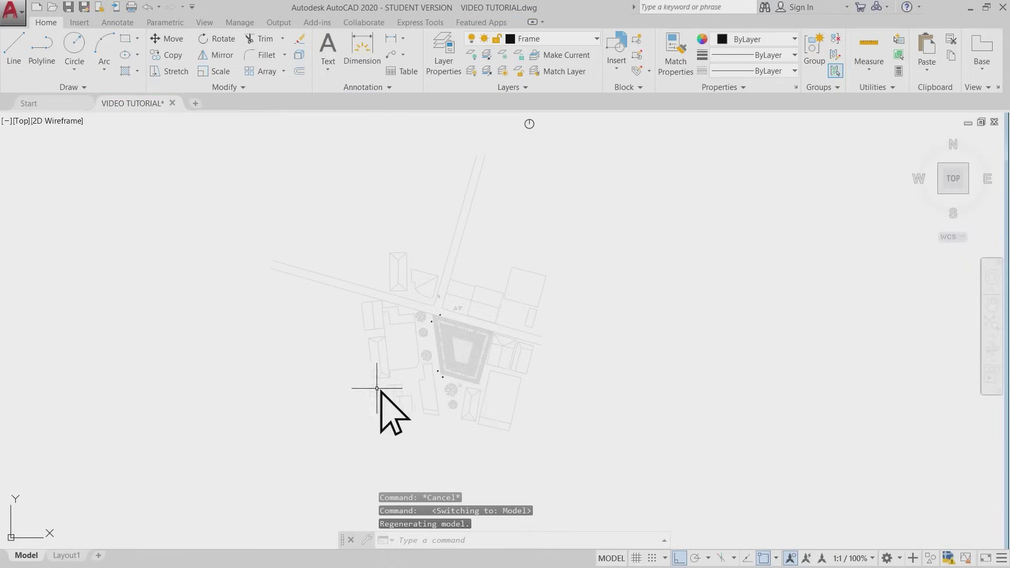
{"action": "scroll", "coordinate": [487, 391], "scroll_direction": "up", "scroll_amount": 2}
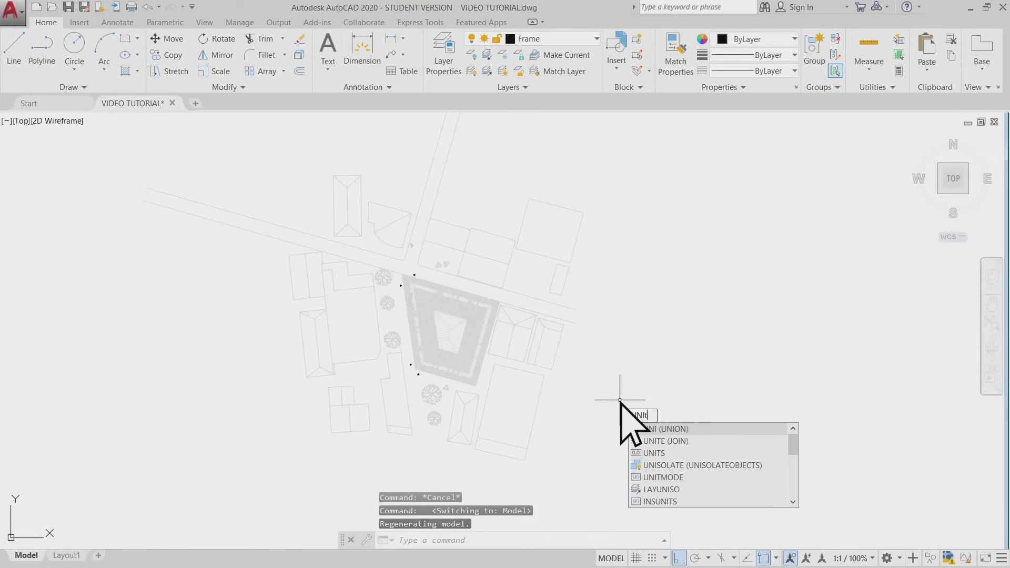
{"action": "type", "text": "t"}
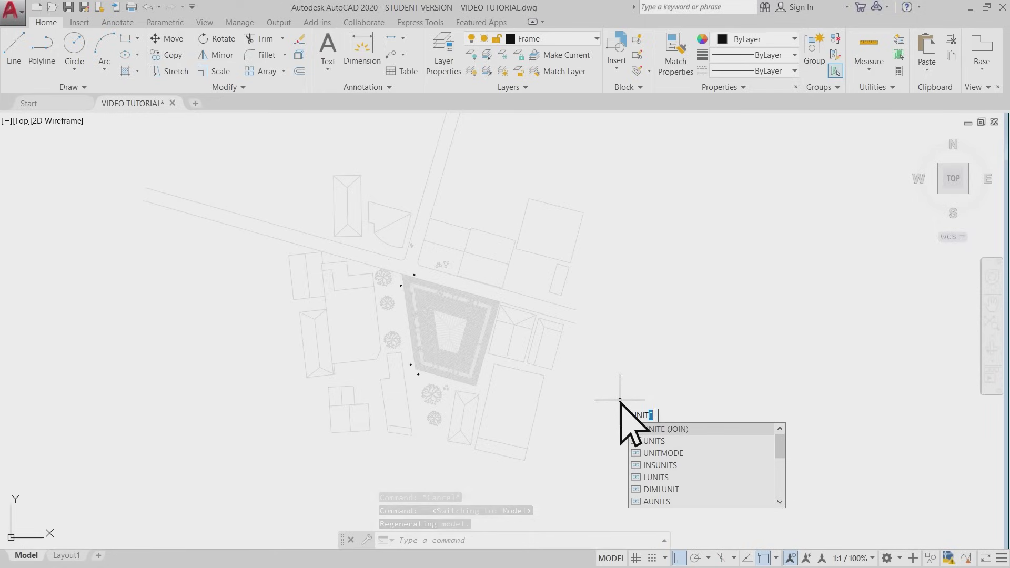
{"action": "type", "text": "s"}
{"action": "key", "text": "Return"}
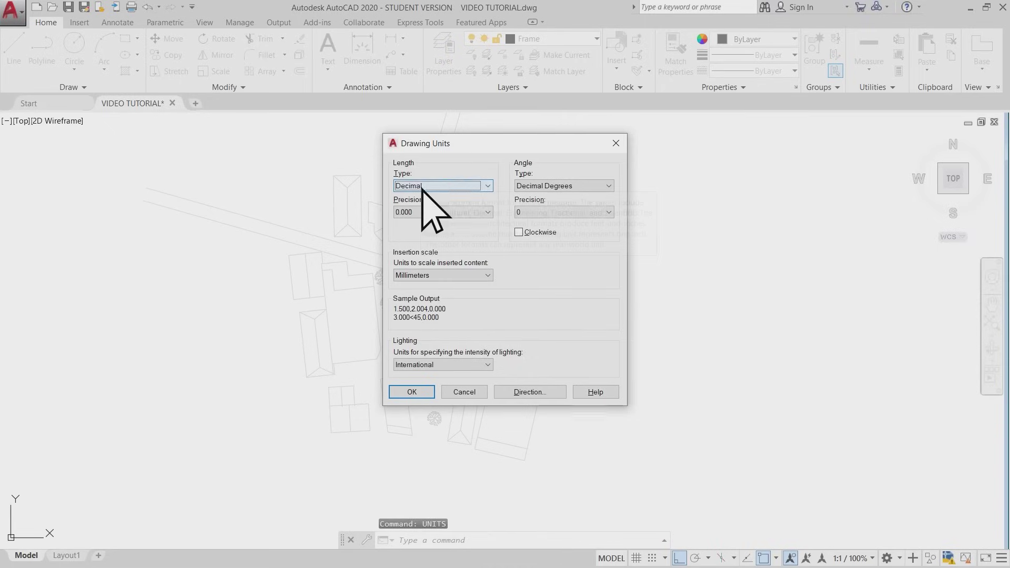
{"action": "left_click", "coordinate": [445, 187]}
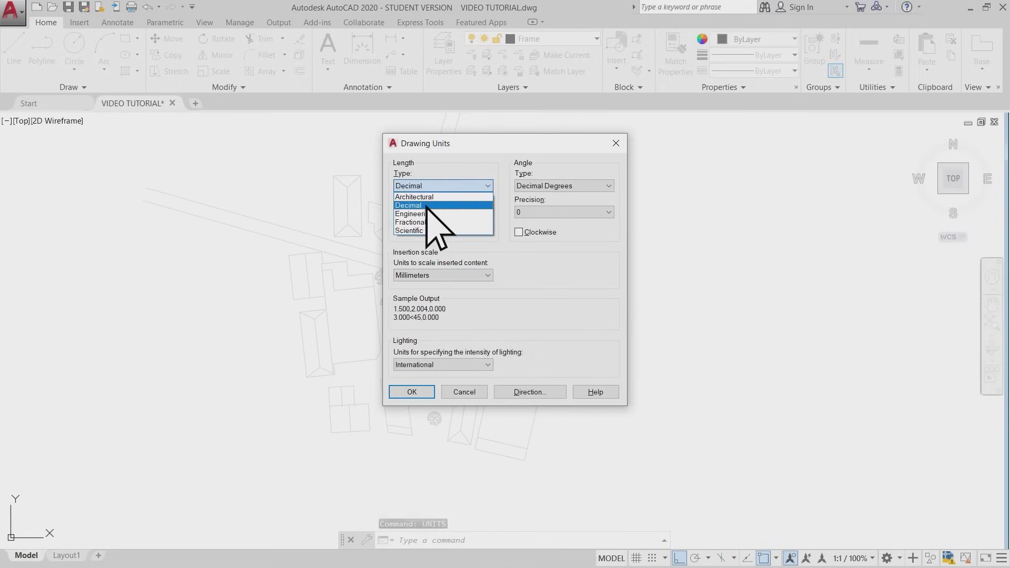
{"action": "left_click", "coordinate": [427, 206]}
{"action": "left_click", "coordinate": [432, 212]}
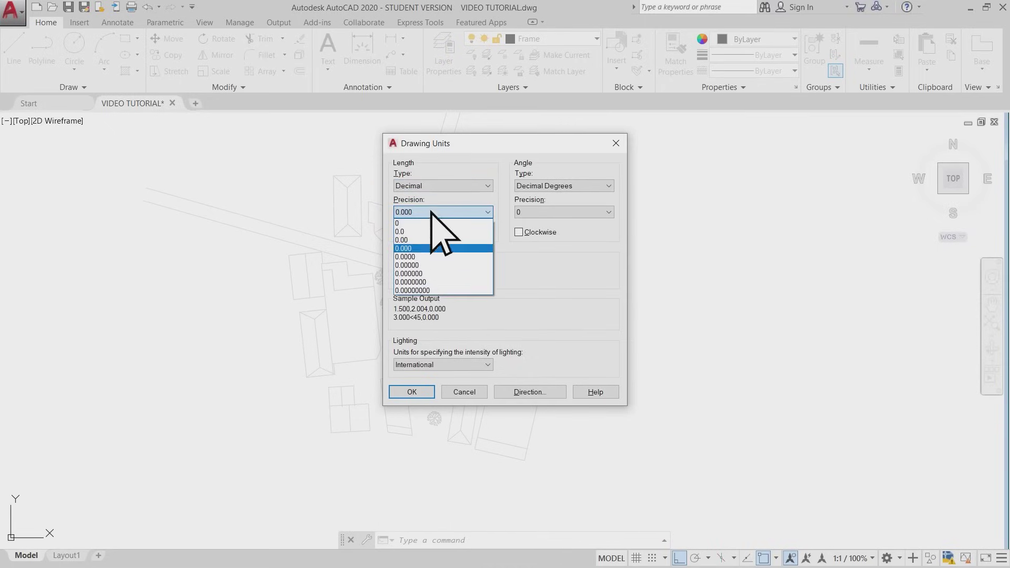
{"action": "left_click", "coordinate": [424, 249]}
{"action": "left_click", "coordinate": [467, 276]}
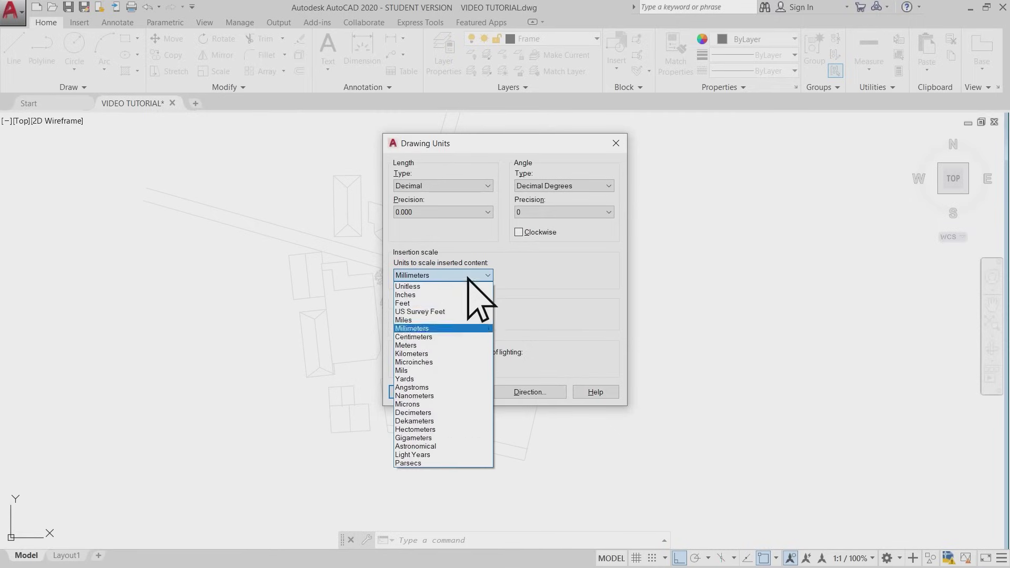
{"action": "left_click", "coordinate": [438, 329]}
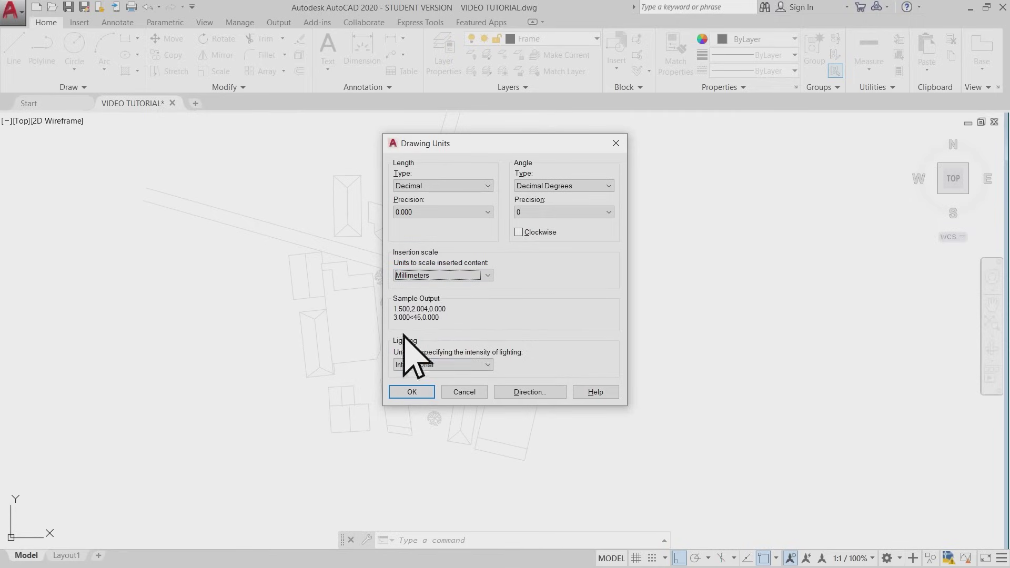
{"action": "left_click", "coordinate": [451, 368]}
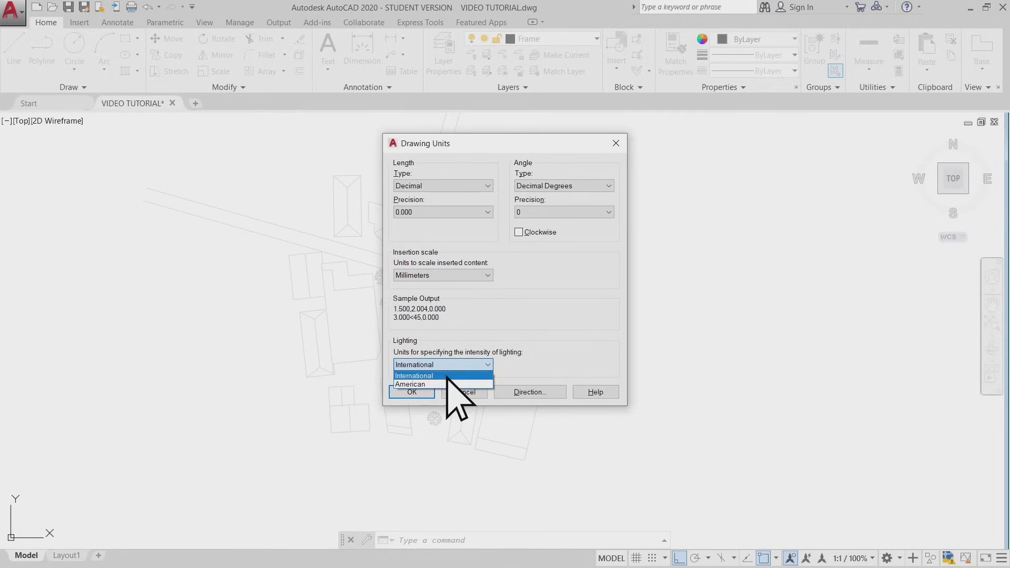
{"action": "left_click", "coordinate": [450, 374]}
{"action": "left_click", "coordinate": [412, 392]}
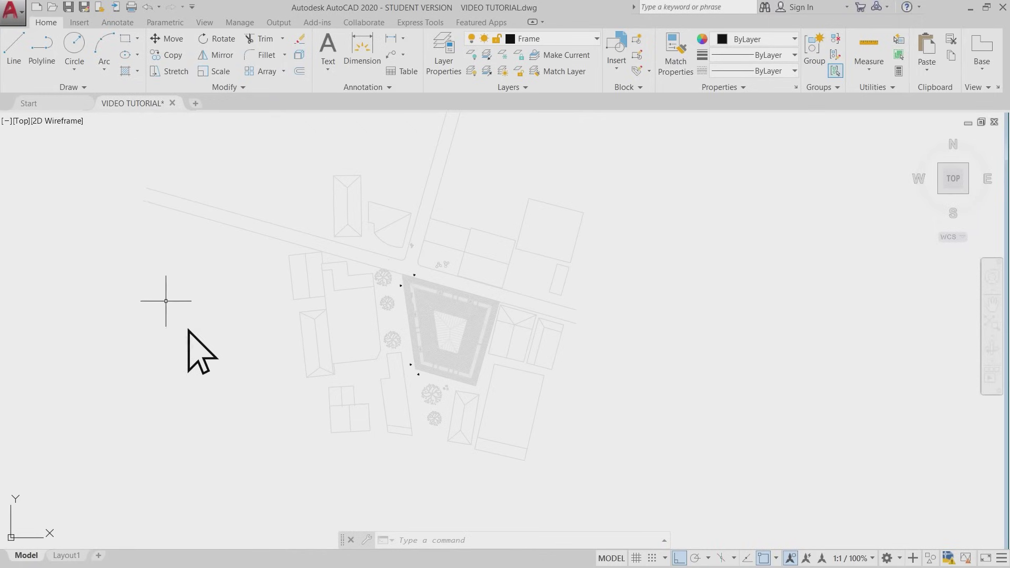
Draw a 10000-unit polyline test segment left of the site plan.
{"action": "type", "text": "pl"}
{"action": "key", "text": "Return"}
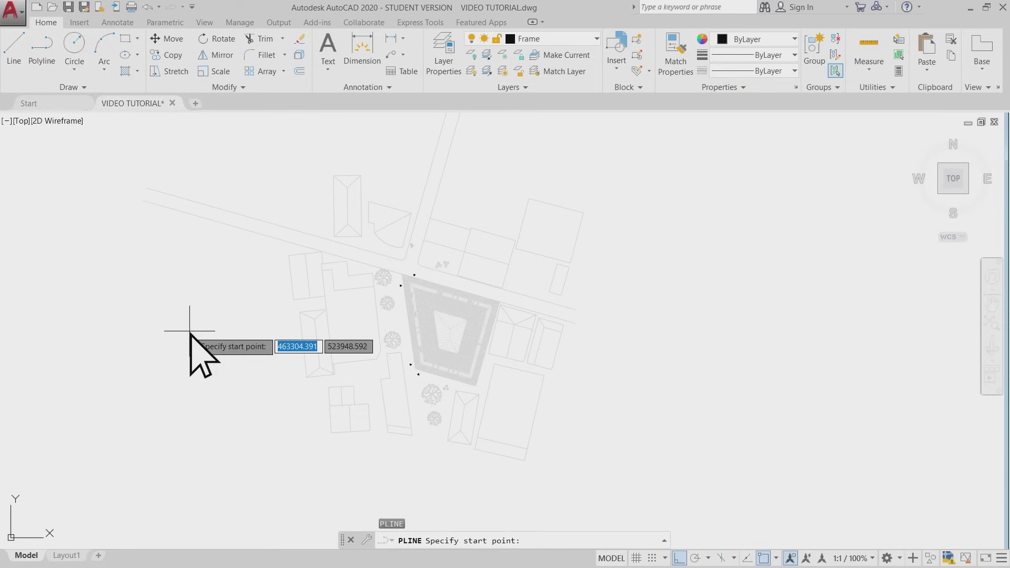
{"action": "left_click", "coordinate": [75, 363]}
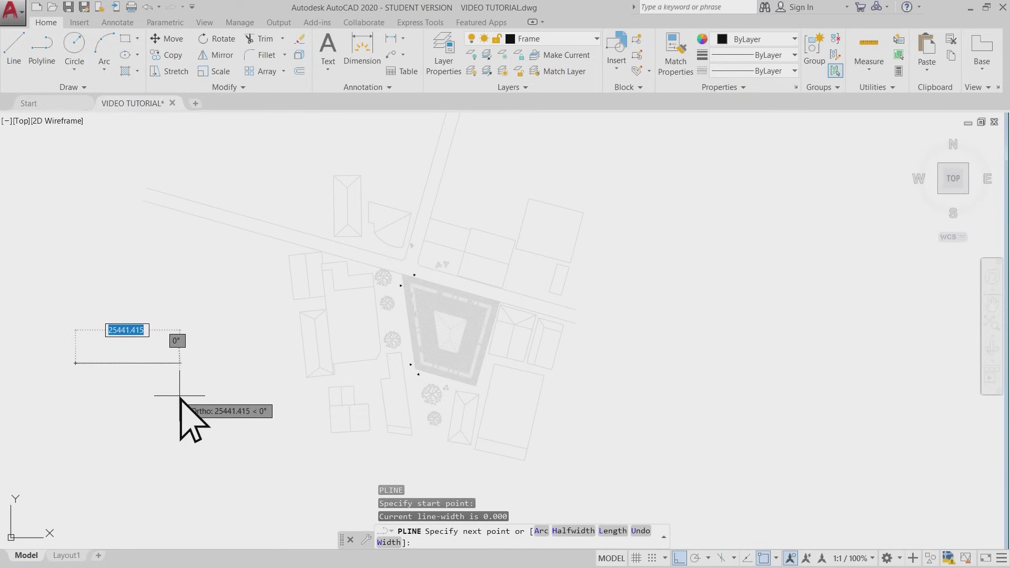
{"action": "type", "text": "10"}
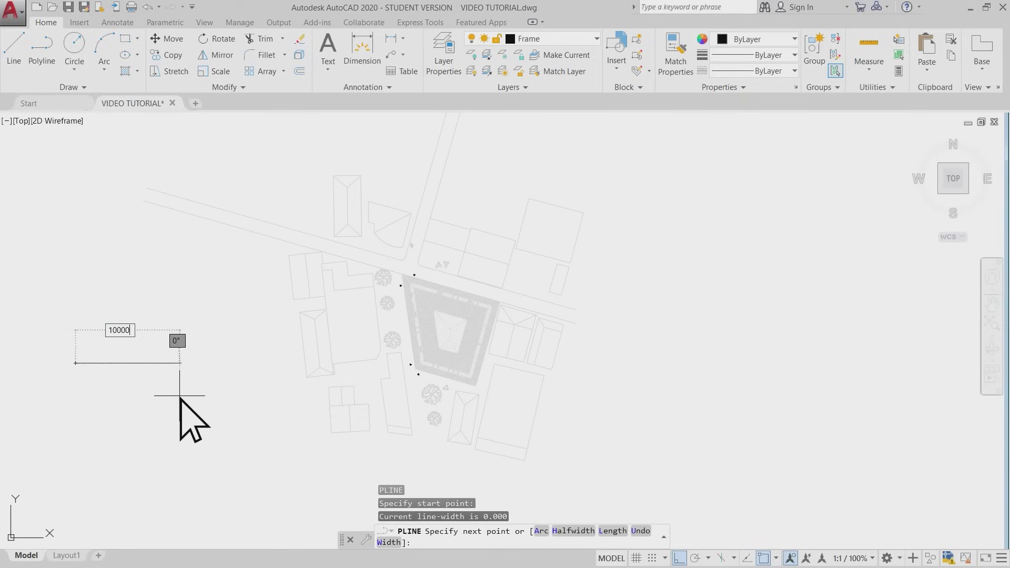
{"action": "type", "text": "000"}
{"action": "key", "text": "Return"}
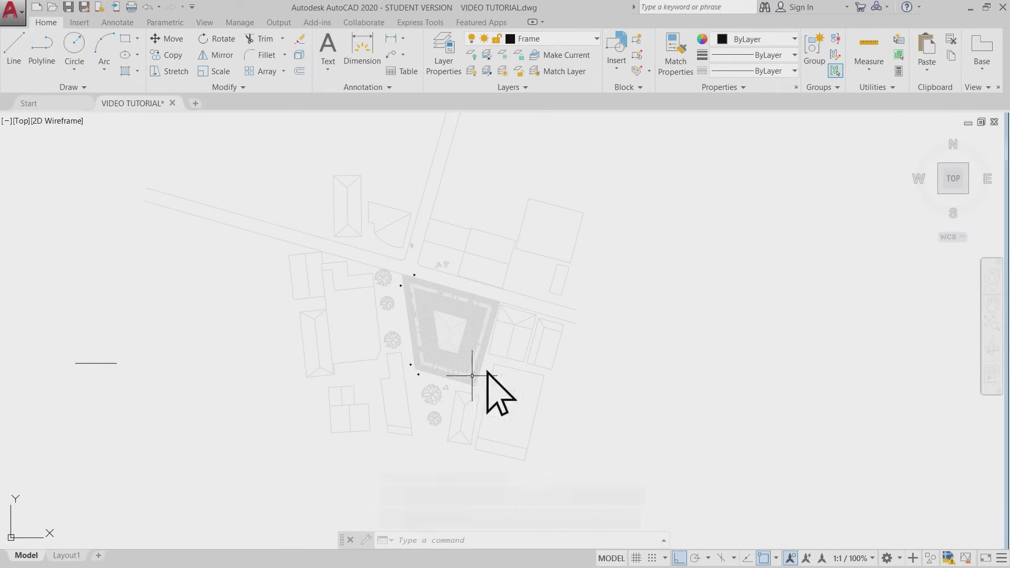
Delete the test line and return to the Layout1 sheet.
{"action": "left_click", "coordinate": [150, 368]}
{"action": "left_click", "coordinate": [106, 344]}
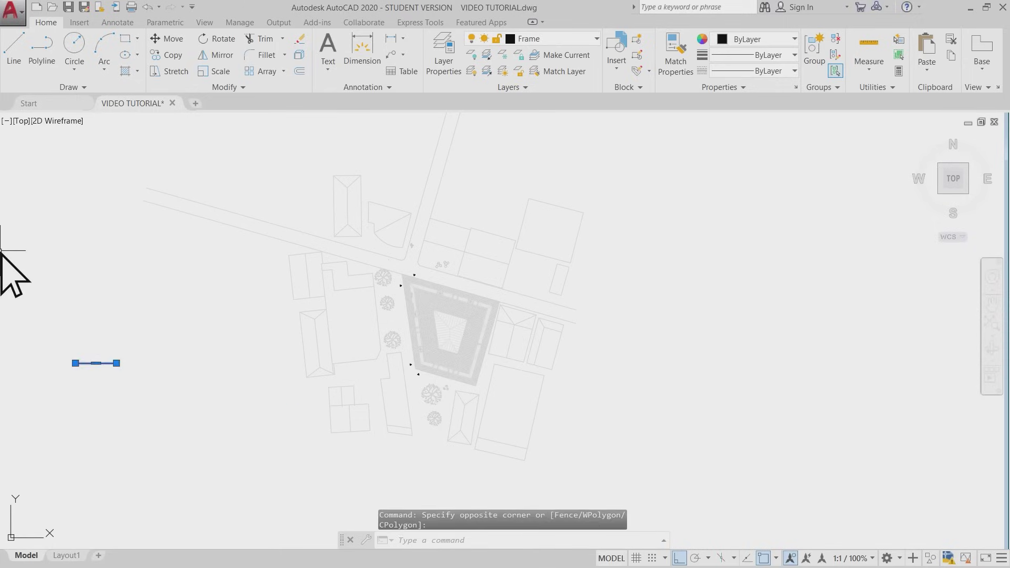
{"action": "key", "text": "Delete"}
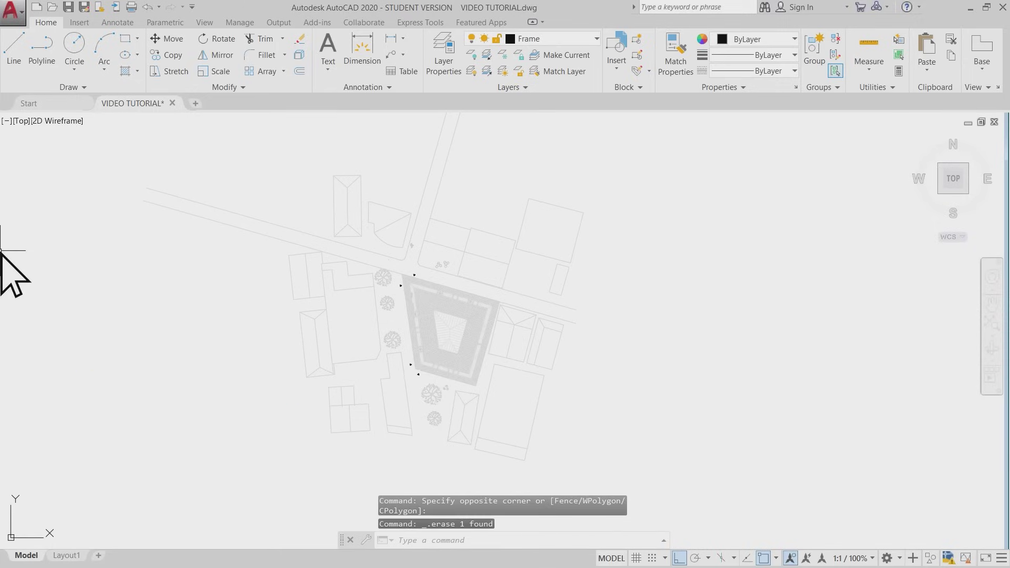
{"action": "left_click", "coordinate": [67, 555]}
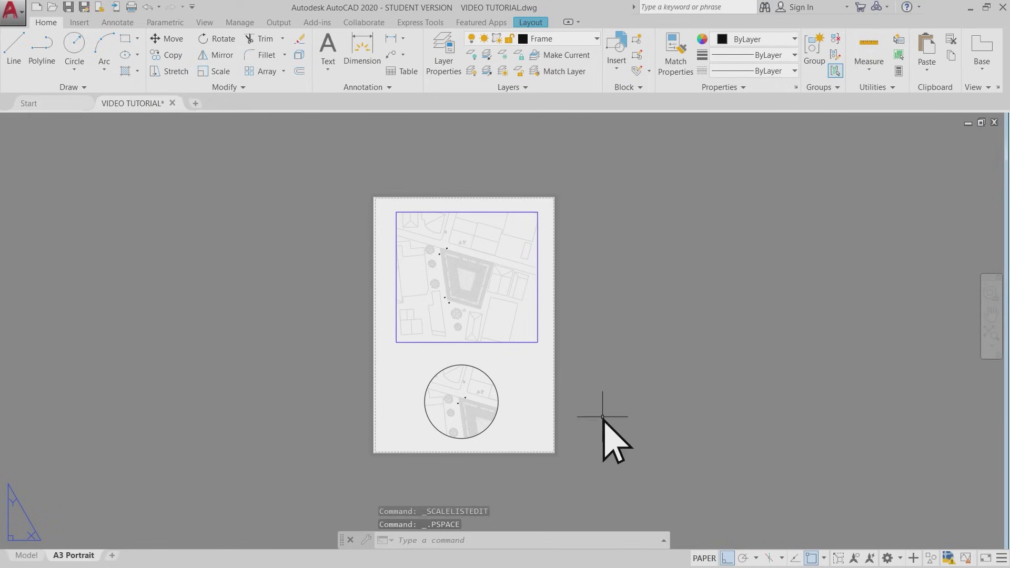
Set the rectangular viewport to 1:100, then open the Edit Drawing Scales list via Custom.
{"action": "double_click", "coordinate": [502, 314]}
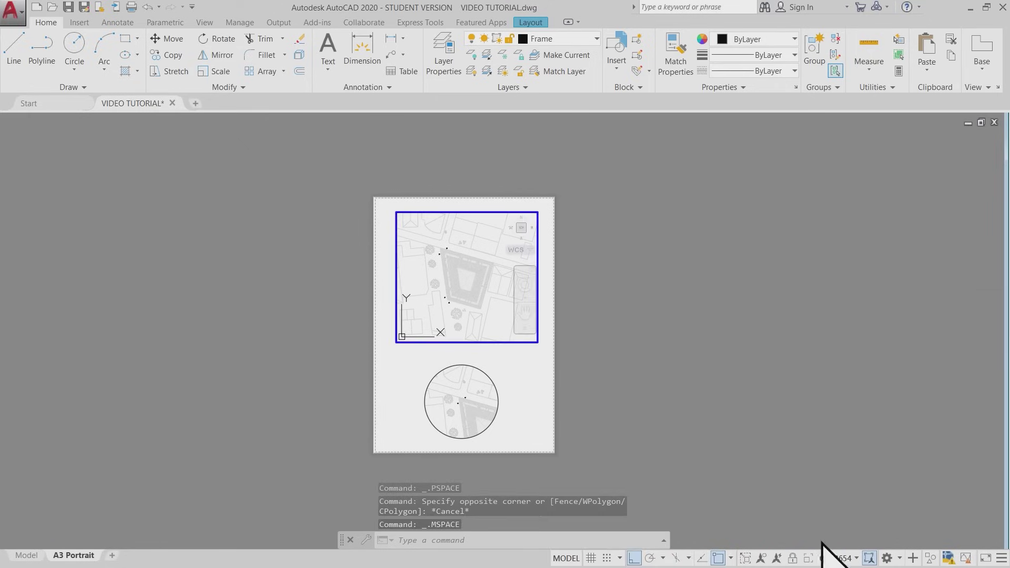
{"action": "left_click", "coordinate": [852, 559]}
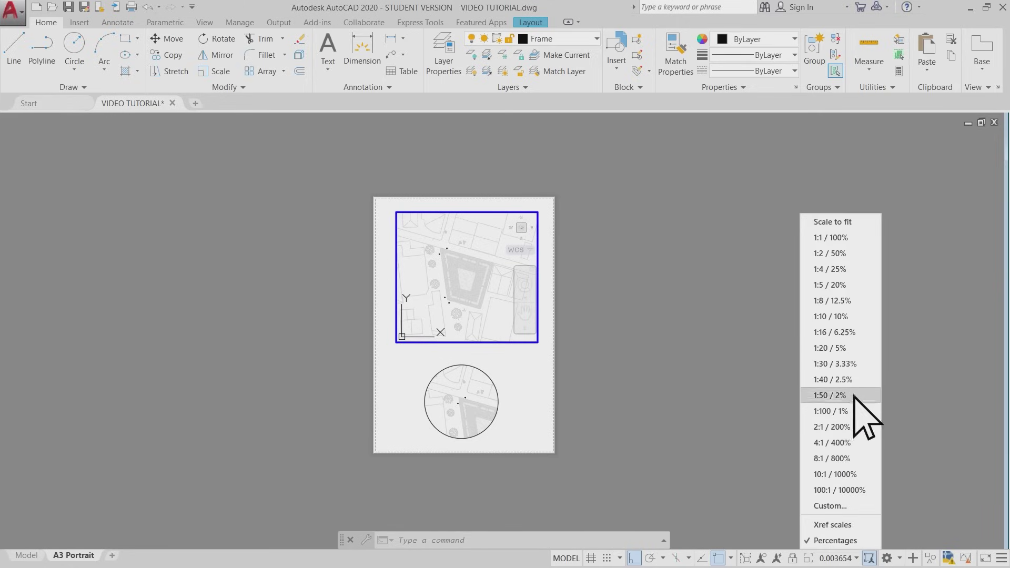
{"action": "left_click", "coordinate": [825, 413]}
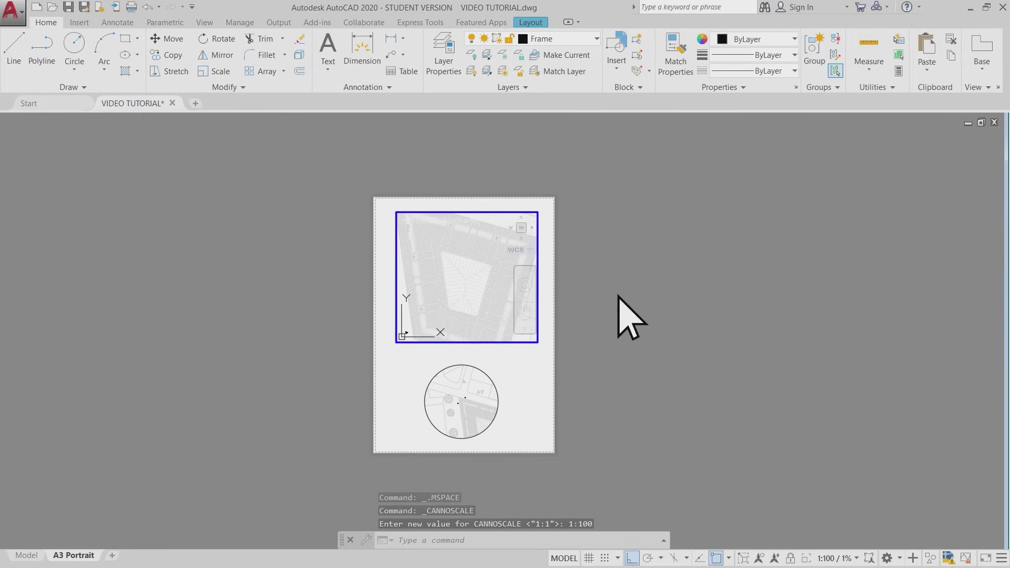
{"action": "left_click", "coordinate": [852, 561]}
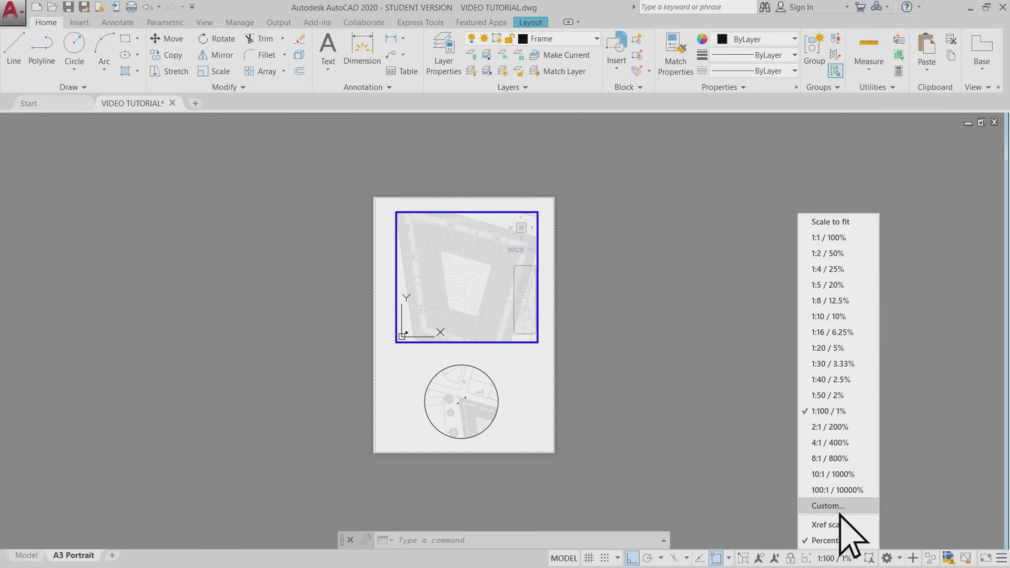
{"action": "left_click", "coordinate": [861, 508]}
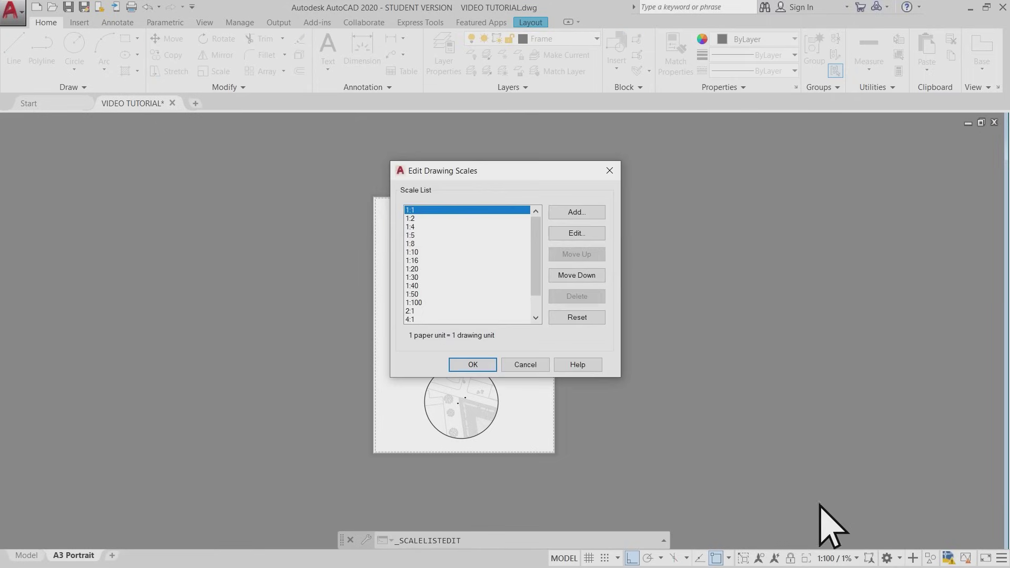
Add a 1:200 scale (1 paper unit = 200 drawing units) to the drawing's scale list.
{"action": "left_click", "coordinate": [576, 212]}
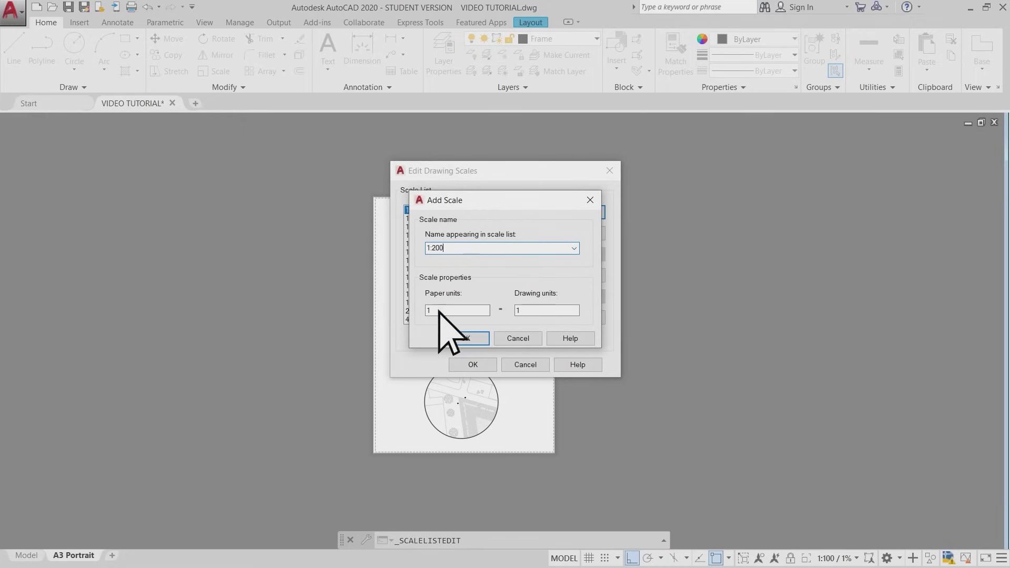
{"action": "left_click", "coordinate": [532, 314]}
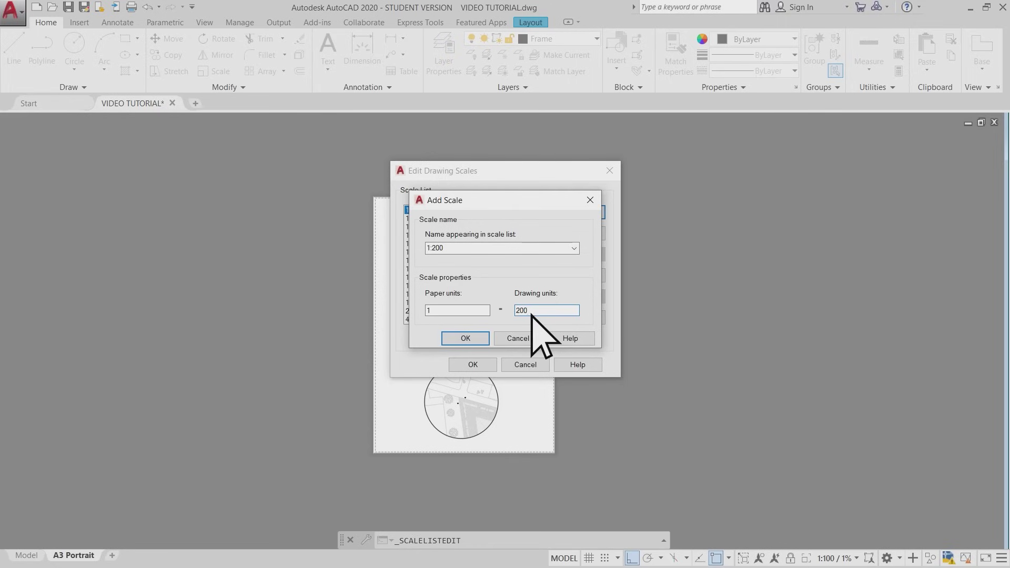
{"action": "type", "text": "200"}
{"action": "left_click", "coordinate": [468, 340]}
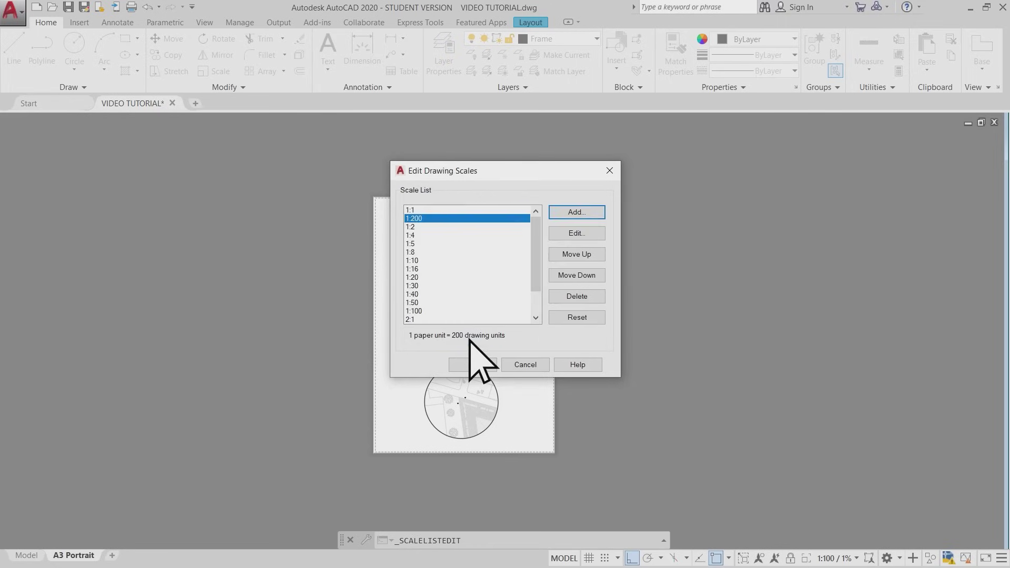
{"action": "left_click", "coordinate": [476, 363]}
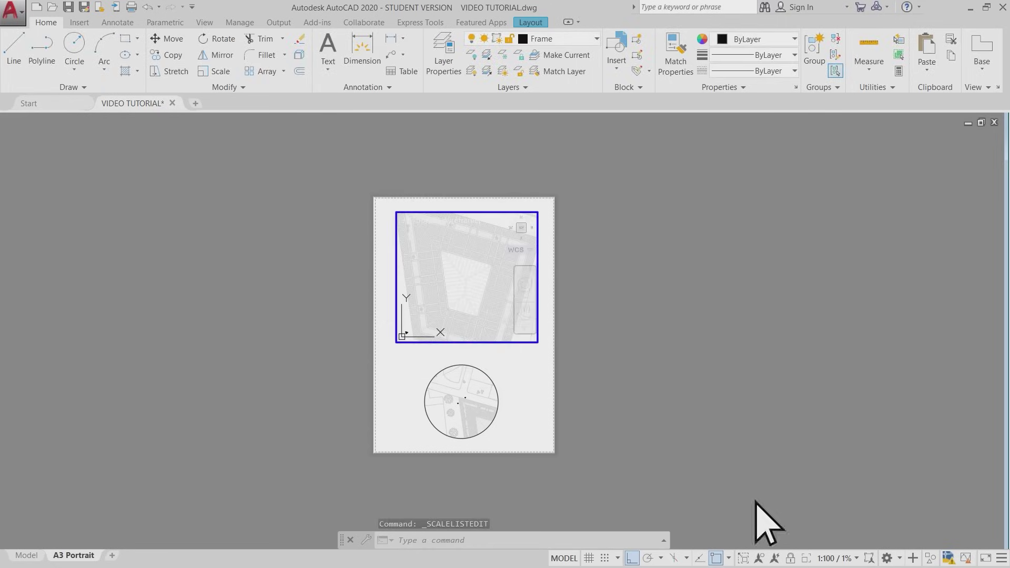
Set the rectangular viewport to 1:200 and switch to the circular viewport.
{"action": "left_click", "coordinate": [851, 559]}
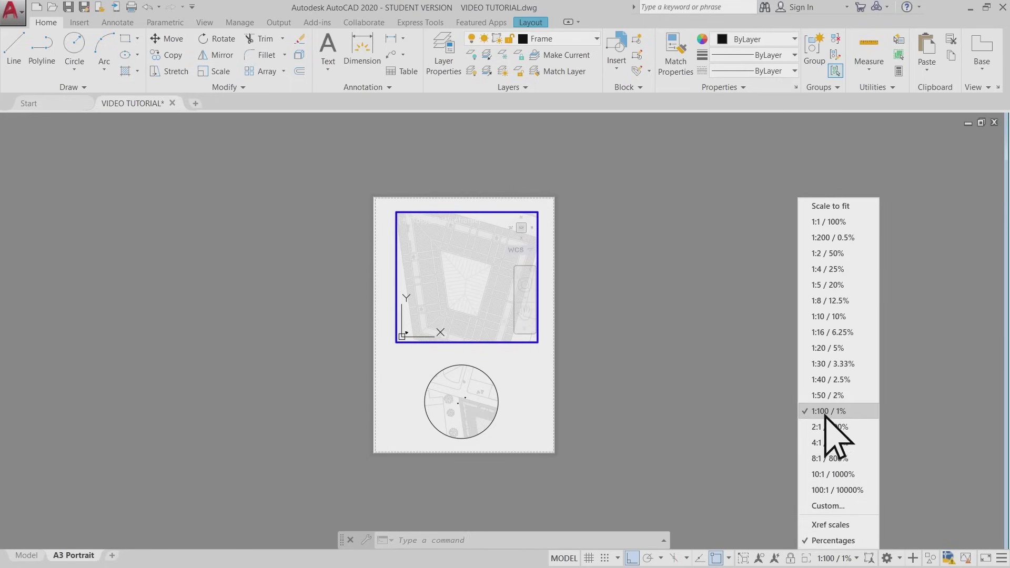
{"action": "left_click", "coordinate": [860, 239]}
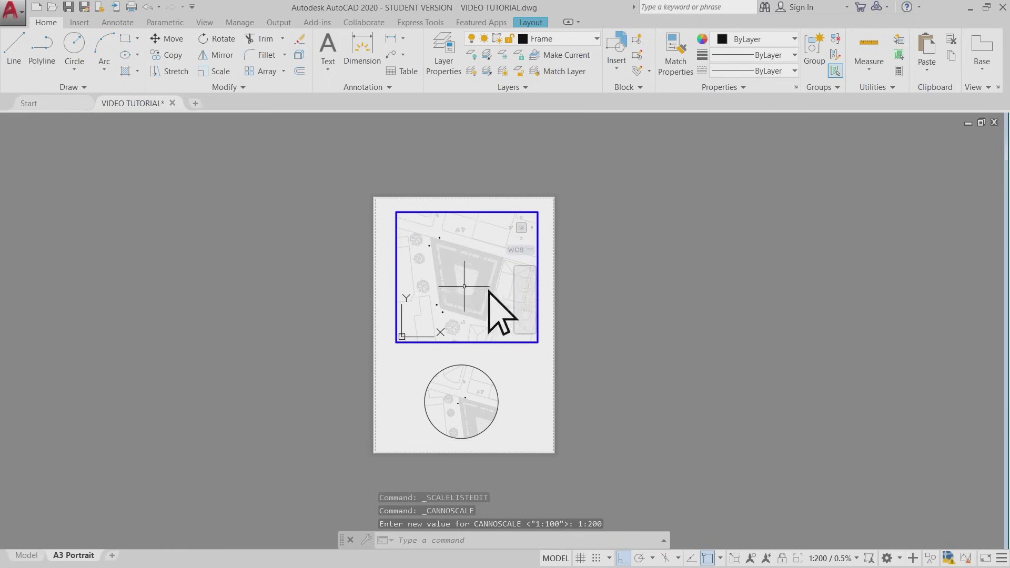
{"action": "key", "text": "ctrl+z"}
{"action": "key", "text": "ctrl+z"}
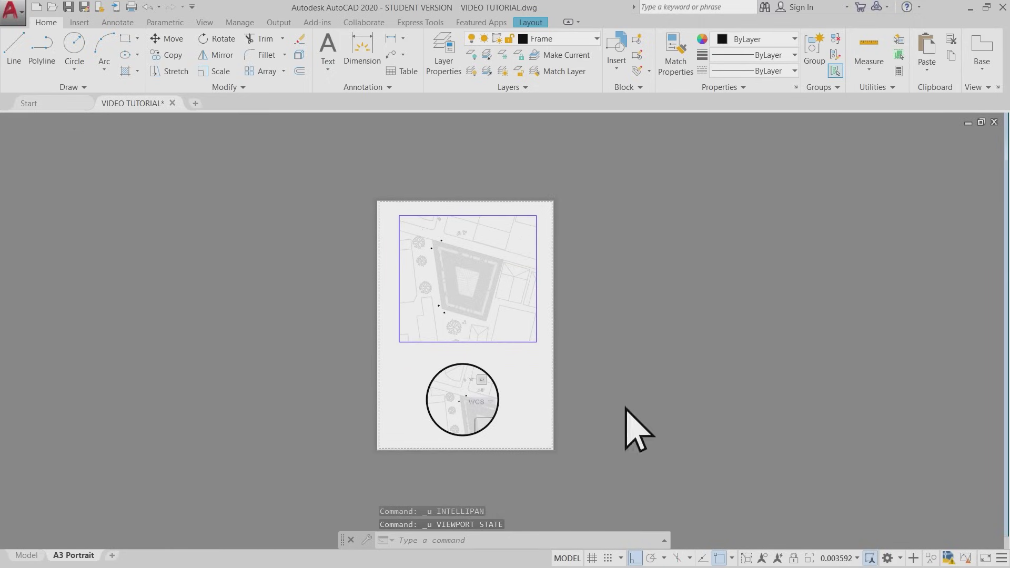
Set the circular viewport to 1:100, correcting an initial 1:50 pick.
{"action": "left_click", "coordinate": [856, 558]}
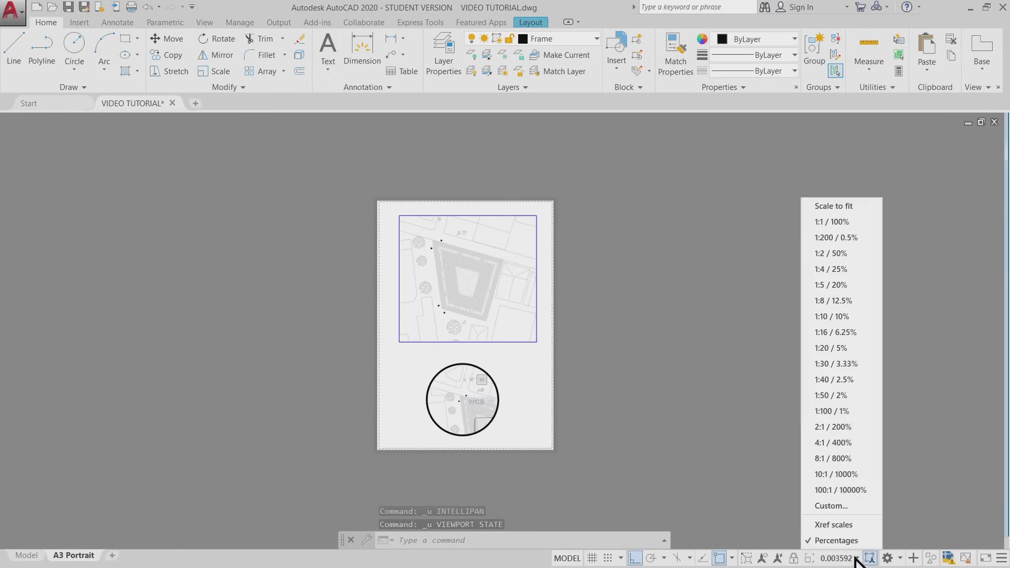
{"action": "left_click", "coordinate": [841, 415]}
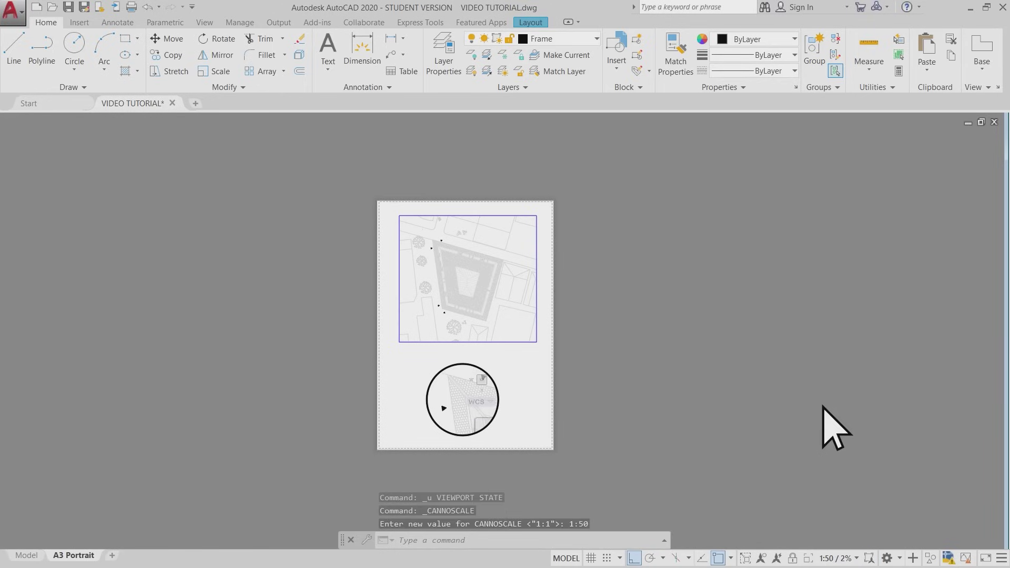
{"action": "left_click", "coordinate": [853, 558]}
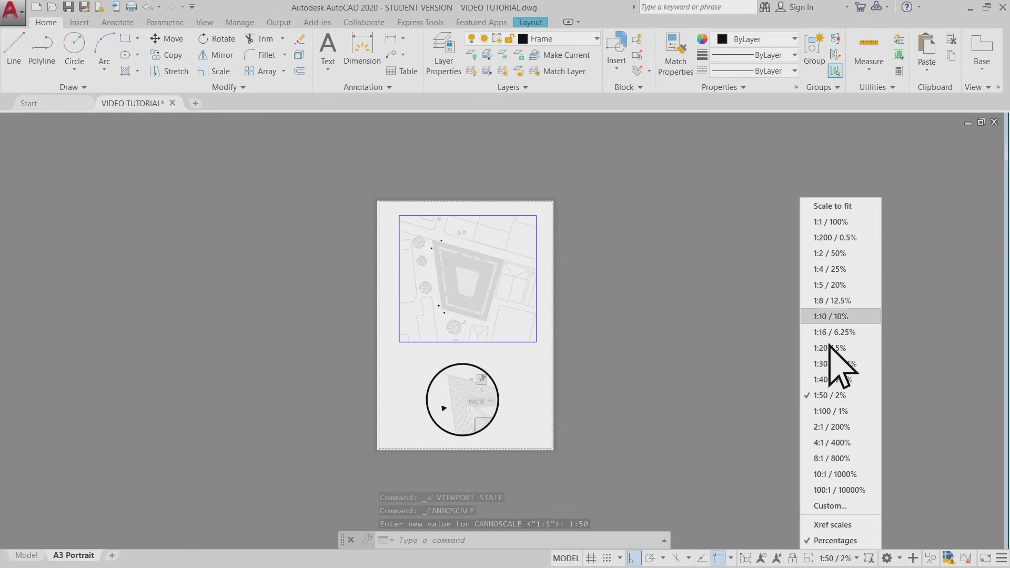
{"action": "left_click", "coordinate": [829, 411]}
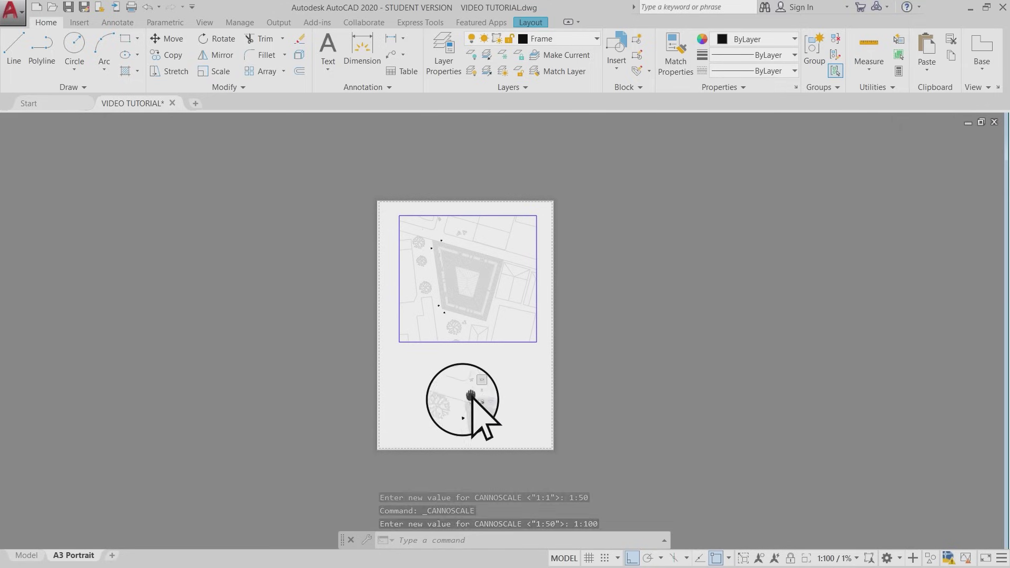
{"action": "double_click", "coordinate": [499, 405]}
Run SCALE on the circular viewport using the circle's centre as base point.
{"action": "type", "text": "SCALE"}
{"action": "key", "text": "Return"}
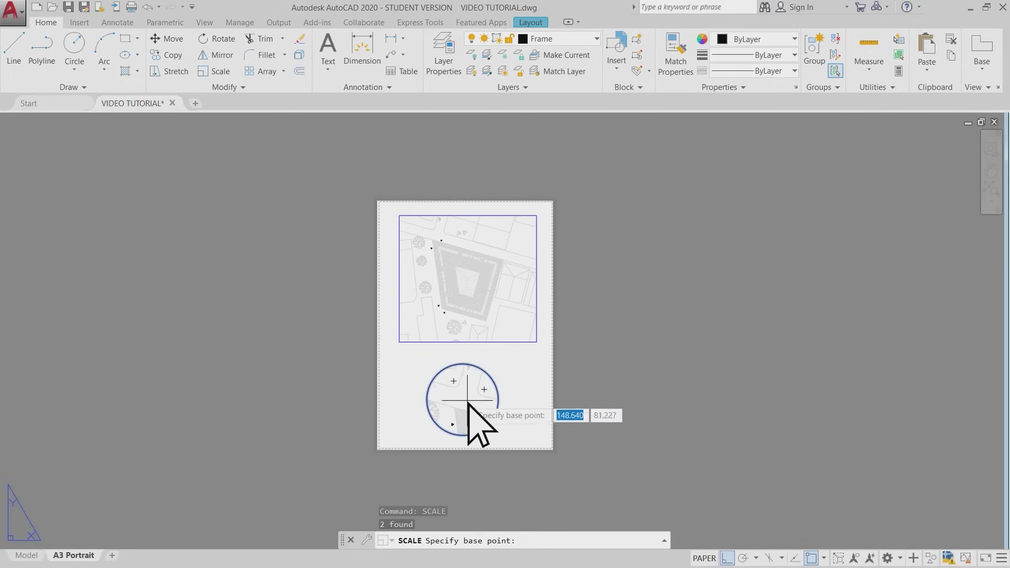
{"action": "left_click", "coordinate": [463, 399]}
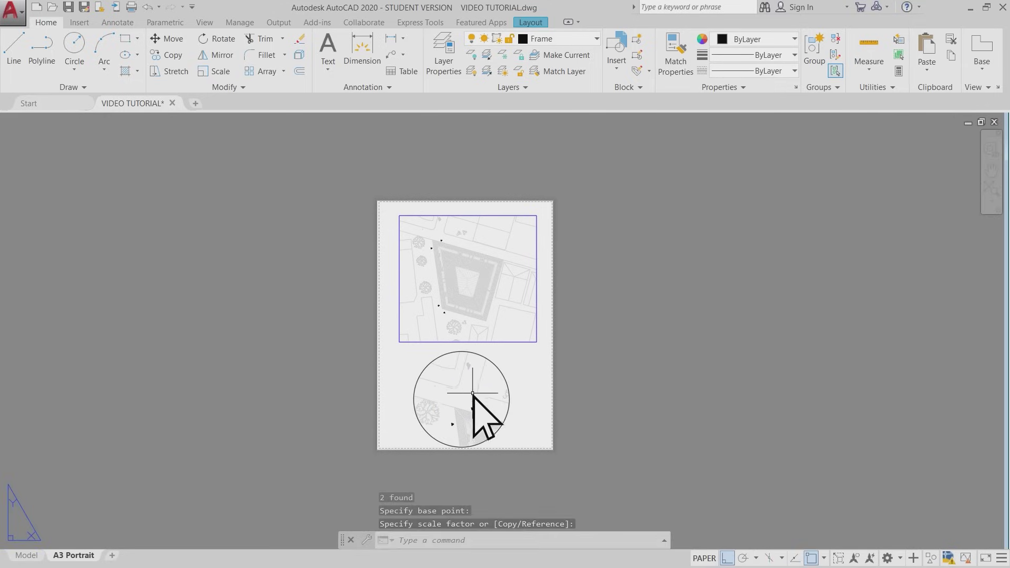
{"action": "key", "text": "Escape"}
Pan the site plan to recentre it inside the circular viewport.
{"action": "double_click", "coordinate": [473, 417]}
{"action": "middle_click_drag", "start_coordinate": [473, 417], "coordinate": [450, 293]}
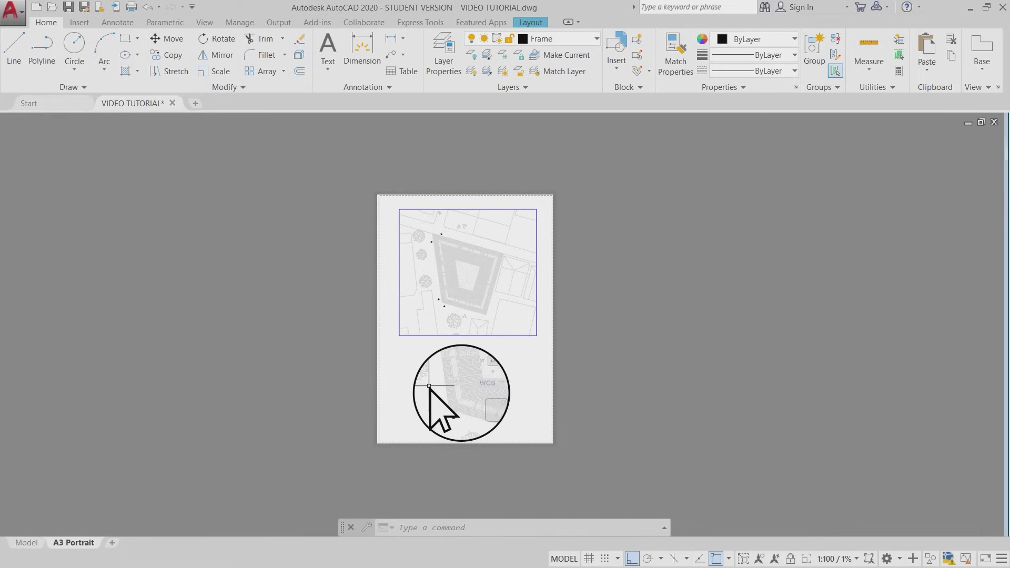
{"action": "double_click", "coordinate": [608, 399]}
{"action": "double_click", "coordinate": [447, 403]}
{"action": "middle_click_drag", "start_coordinate": [447, 403], "coordinate": [474, 413]}
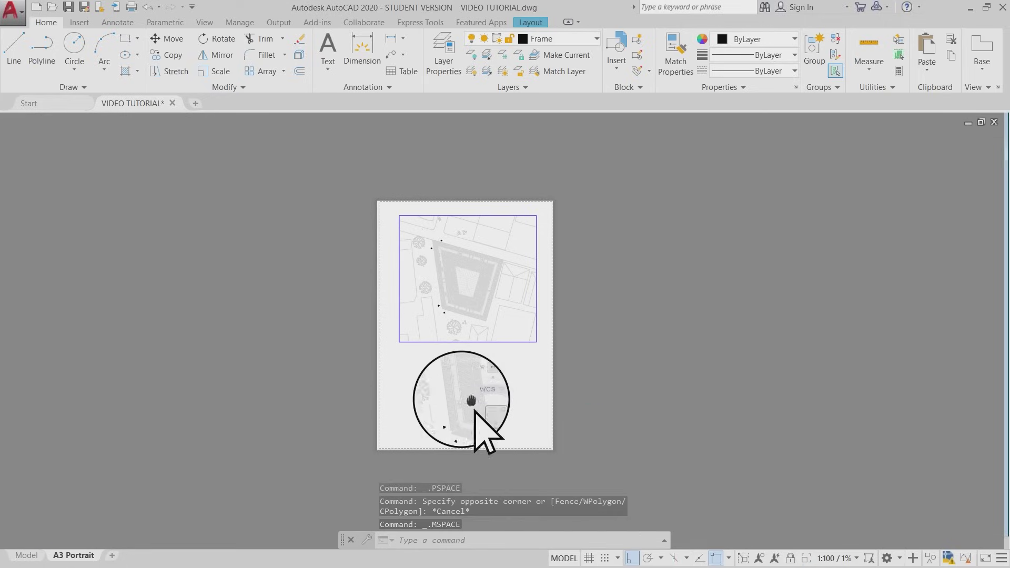
{"action": "double_click", "coordinate": [487, 476]}
Plot the A3 Portrait layout to Adobe PDF on A3 paper, saved in the TUTORIALS folder.
{"action": "left_click", "coordinate": [21, 14]}
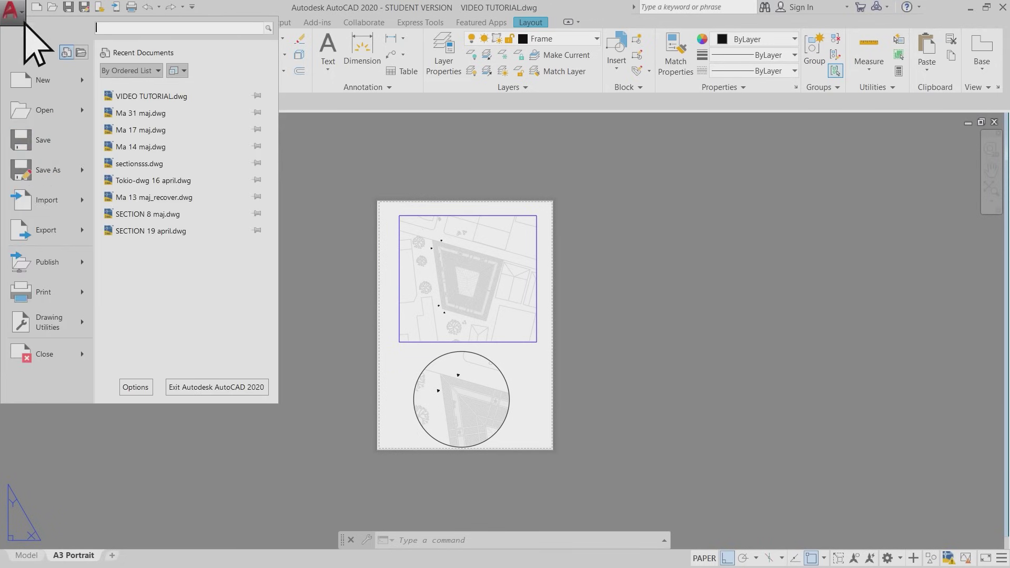
{"action": "left_click", "coordinate": [43, 293]}
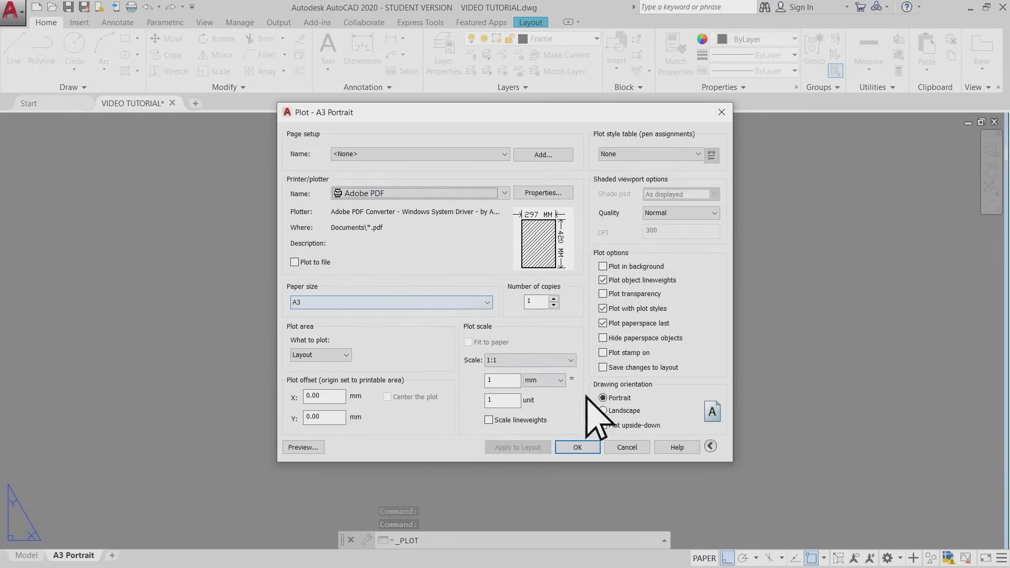
{"action": "left_click", "coordinate": [583, 449]}
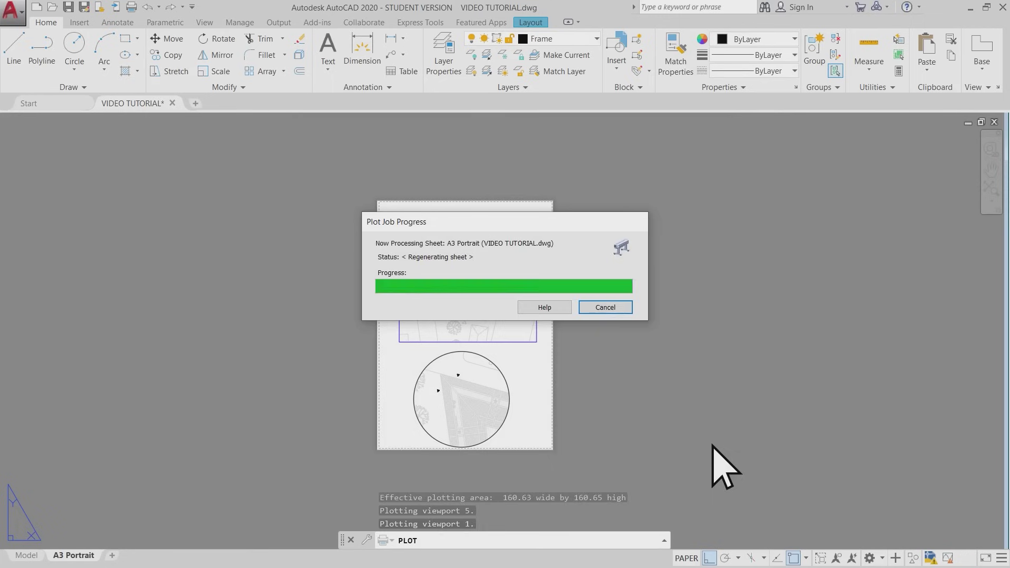
{"action": "left_click", "coordinate": [436, 390]}
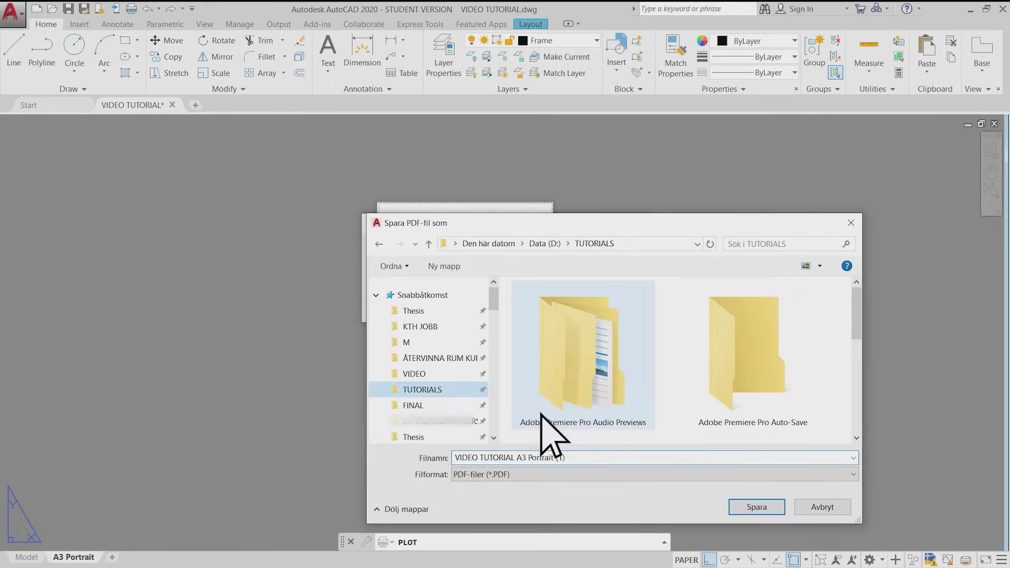
{"action": "left_click", "coordinate": [749, 506]}
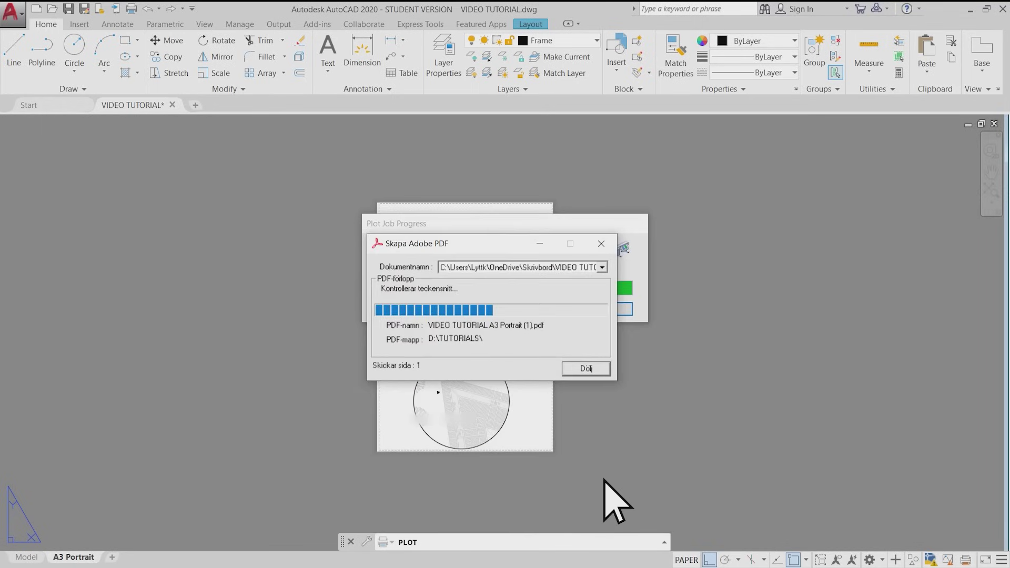